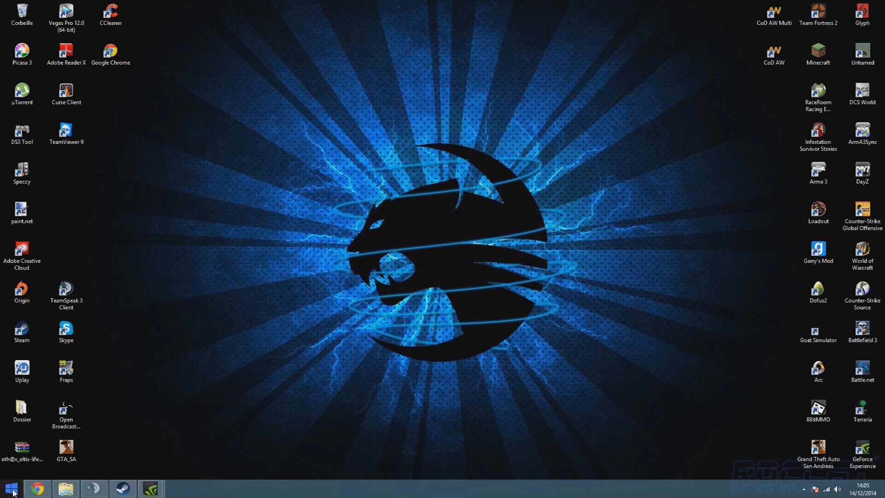
Launch Photoshop CS6 Portable and authorize it to make changes to the computer
click(13, 492)
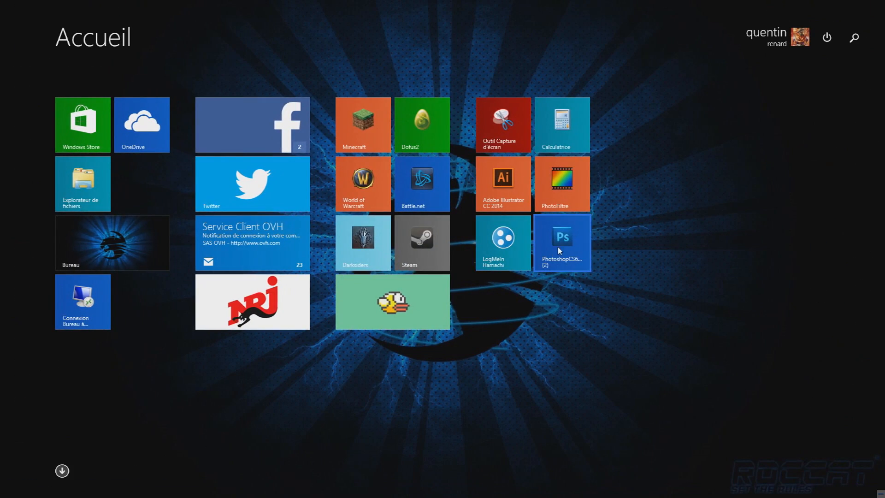
click(559, 249)
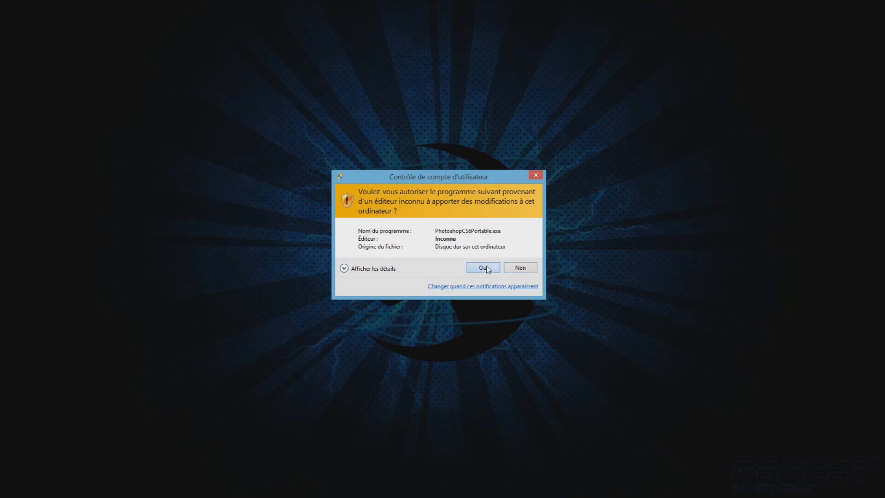
click(487, 267)
click(482, 280)
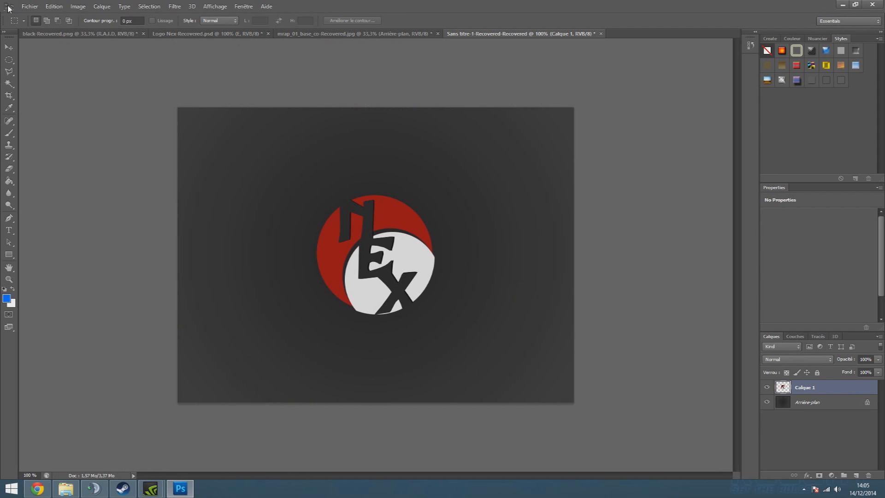
Open the offroad_01_ext_base01_co texture image from the Skin folder
click(31, 7)
click(40, 26)
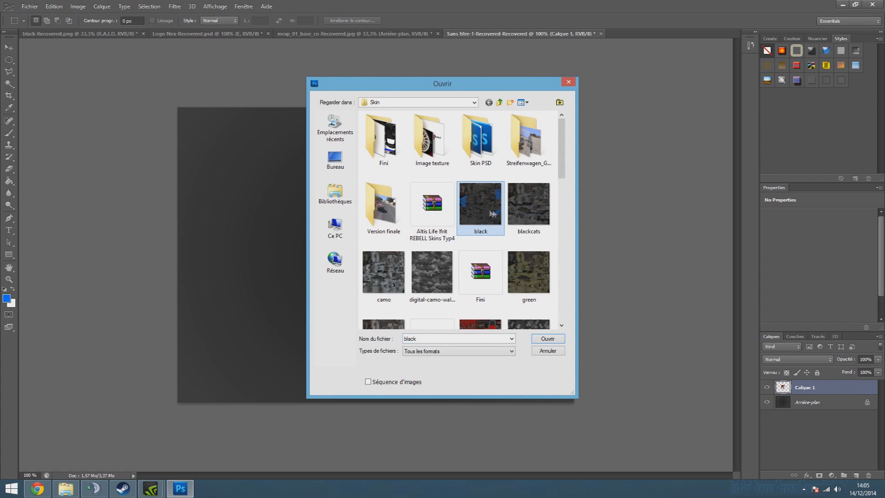
scroll(517, 213, down, 3)
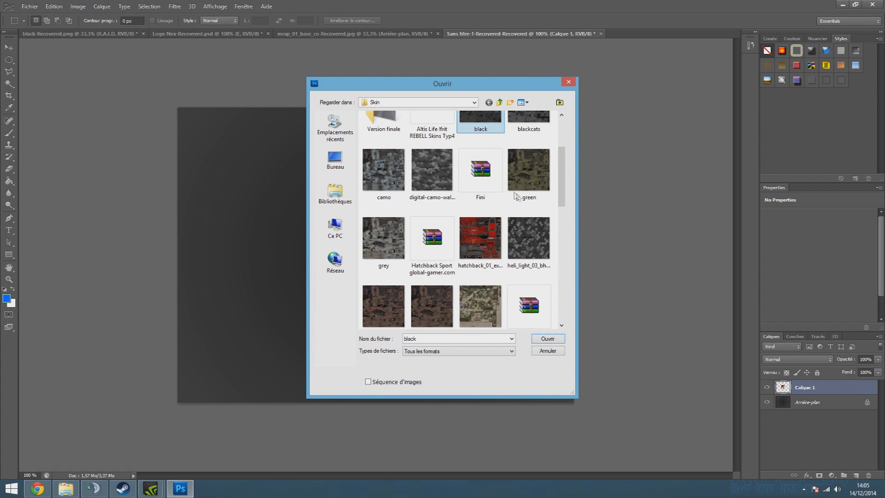
scroll(371, 205, down, 3)
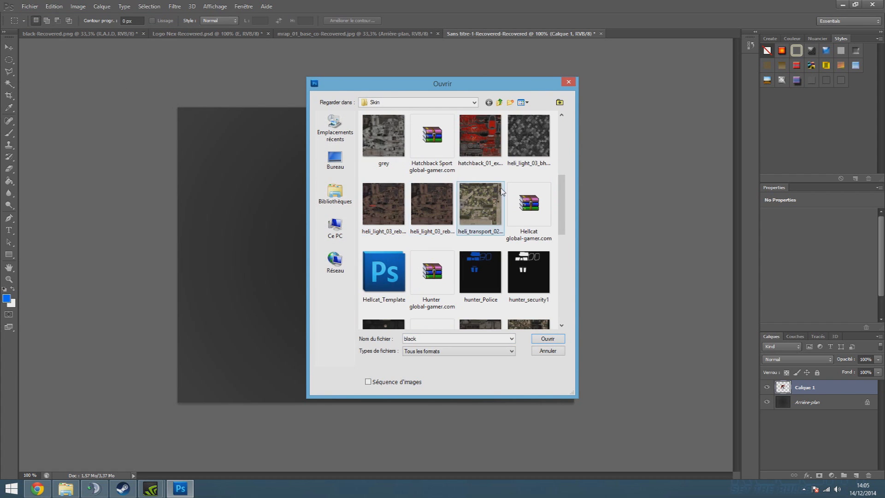
scroll(468, 212, down, 10)
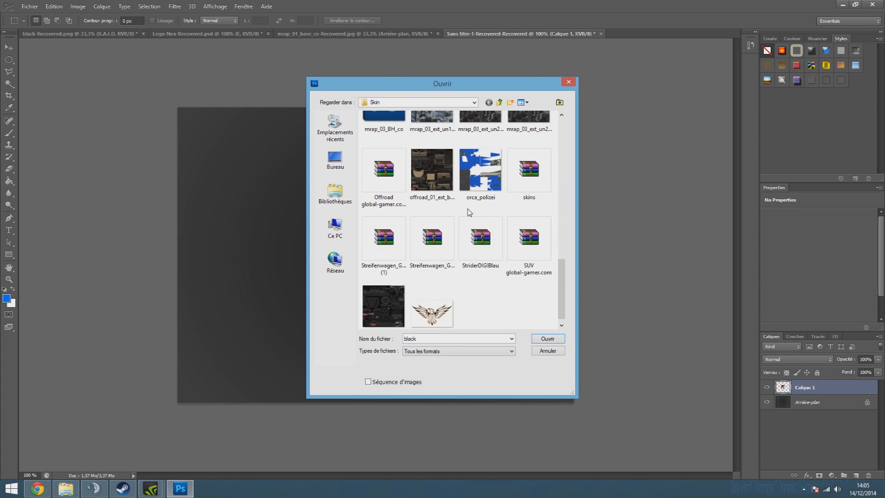
double_click(446, 189)
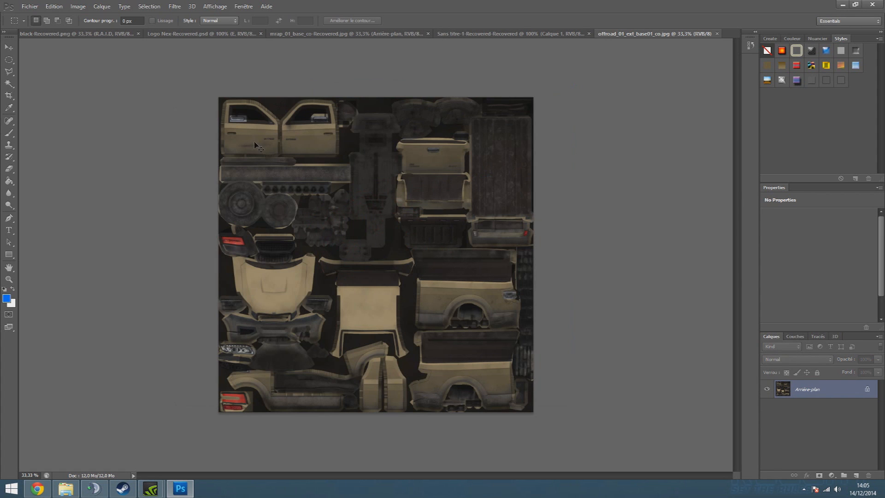
key(ctrl+plus)
scroll(307, 206, down, 2)
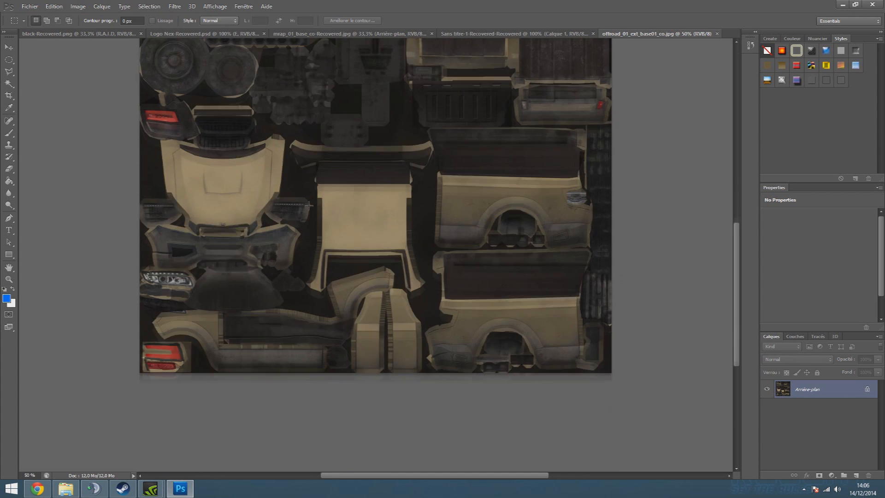
scroll(299, 211, up, 3)
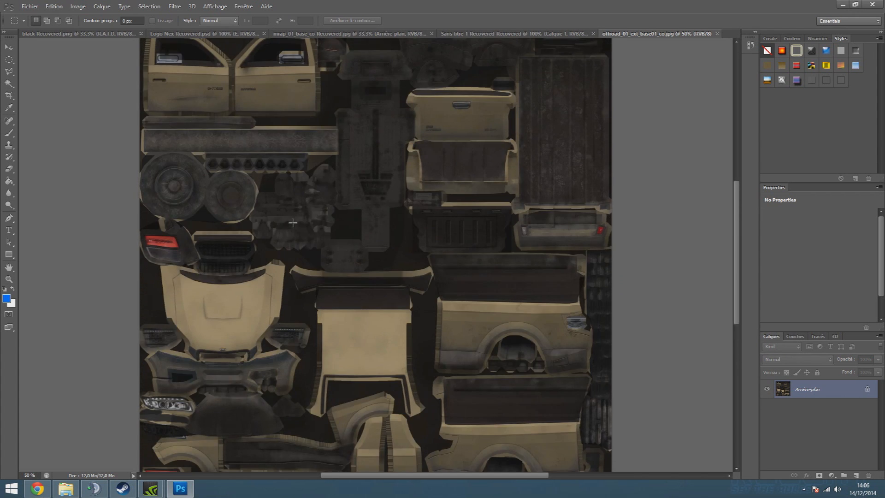
key(ctrl+minus)
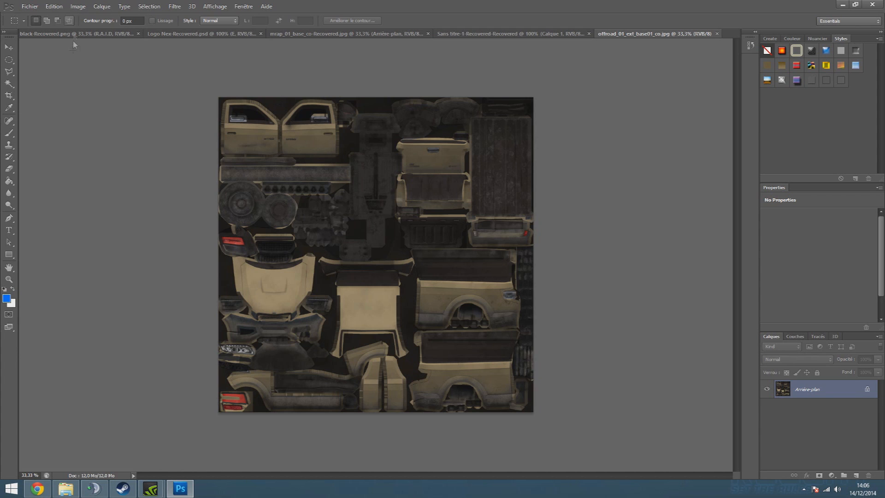
Try global hue shifts of -180 and -41 on the whole texture with Hue/Saturation, and reset the hue to 0
click(78, 8)
mouse_move(103, 31)
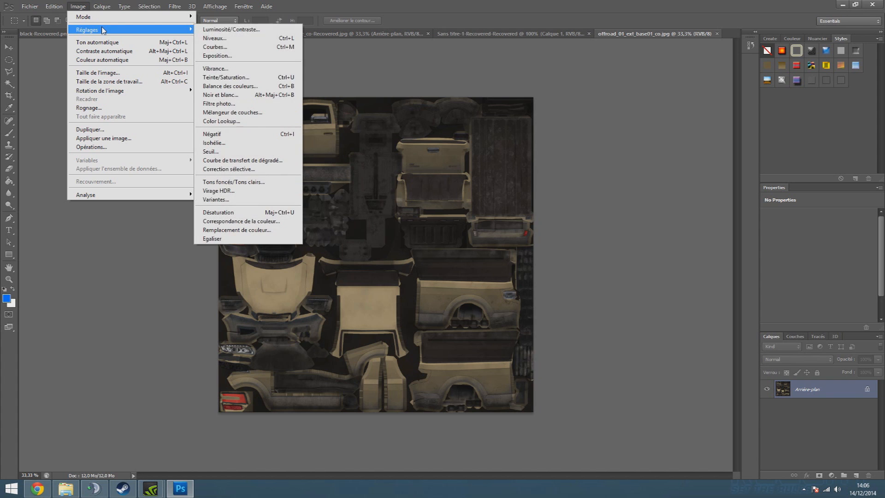
click(242, 79)
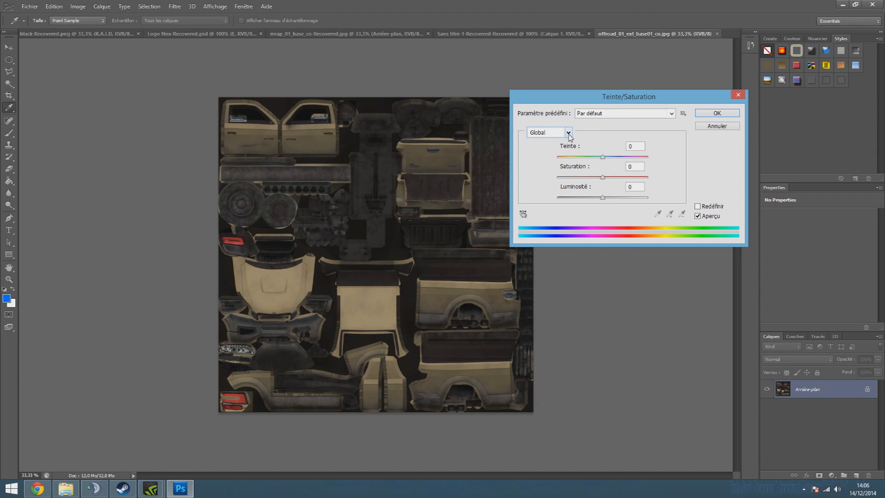
click(569, 134)
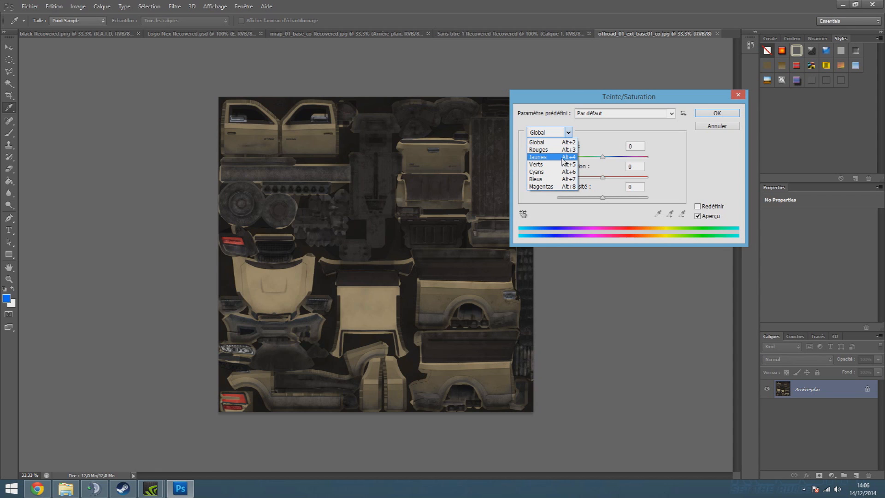
click(568, 133)
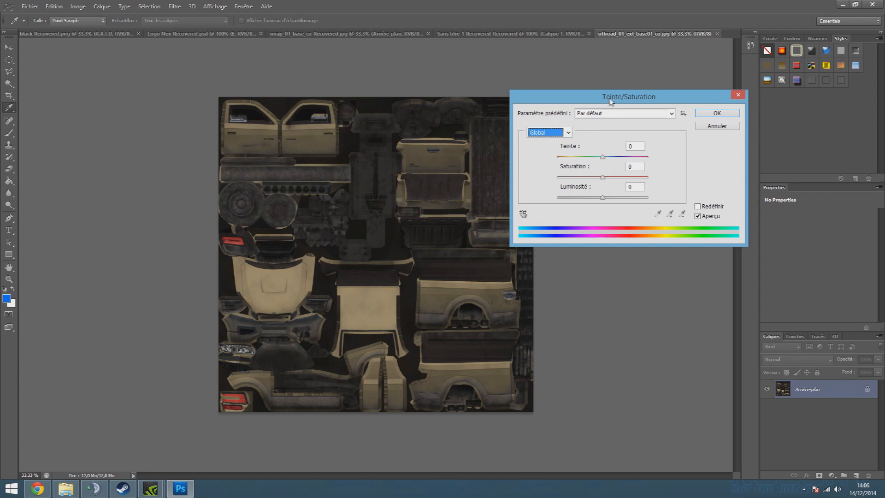
drag(611, 98, 653, 98)
drag(644, 160, 599, 163)
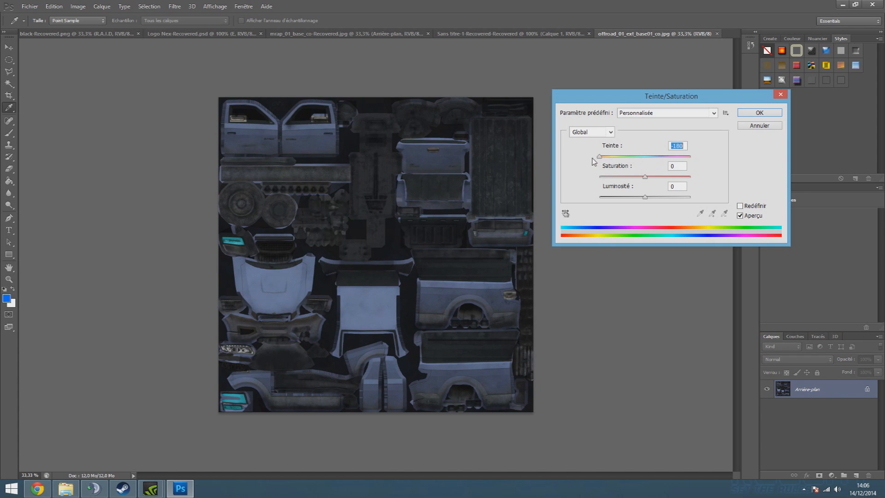
drag(599, 157, 626, 167)
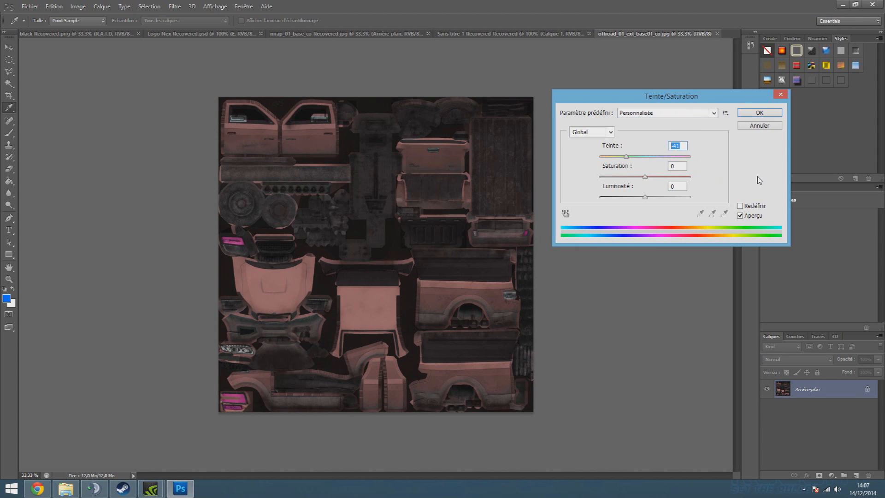
text(0)
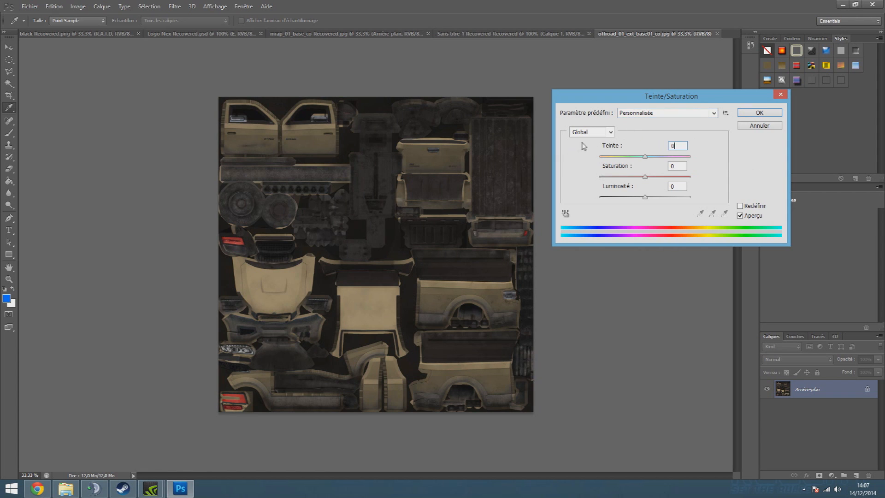
Try a hue shift limited to the yellows (Jaunes), and close Hue/Saturation with the hue at 0
click(601, 134)
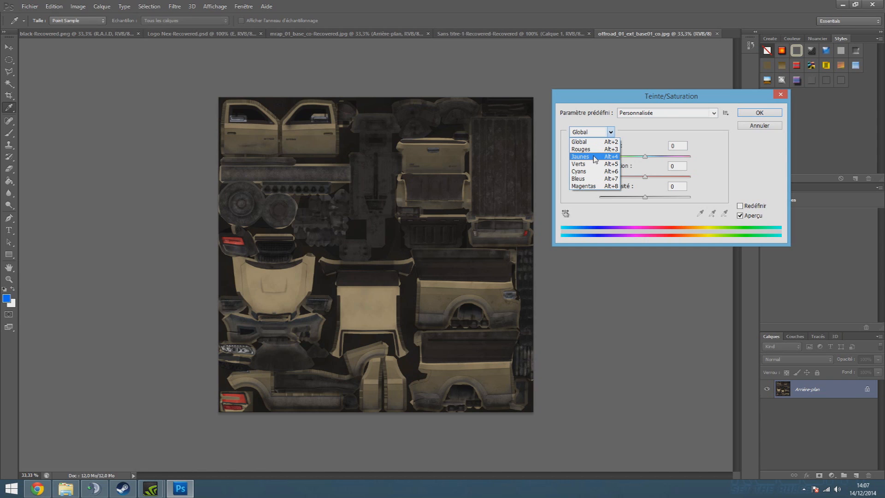
click(595, 157)
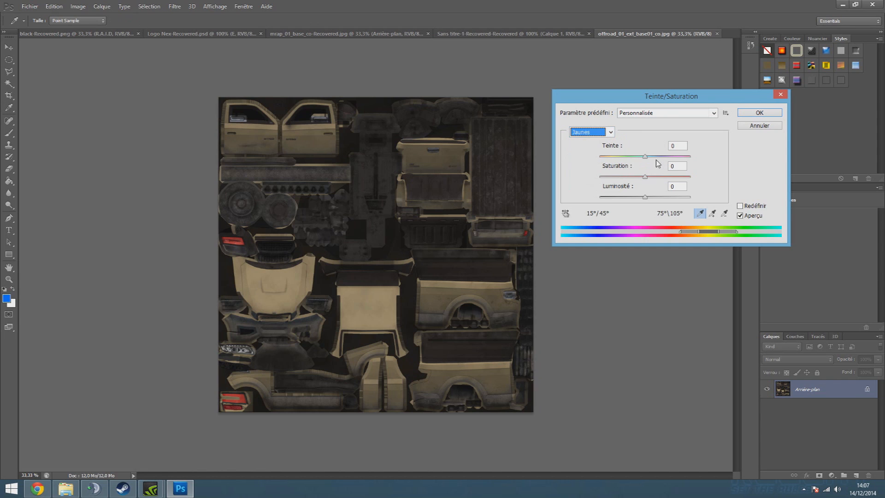
mouse_move(645, 157)
mouse_down()
mouse_move(592, 161)
mouse_move(643, 160)
mouse_up()
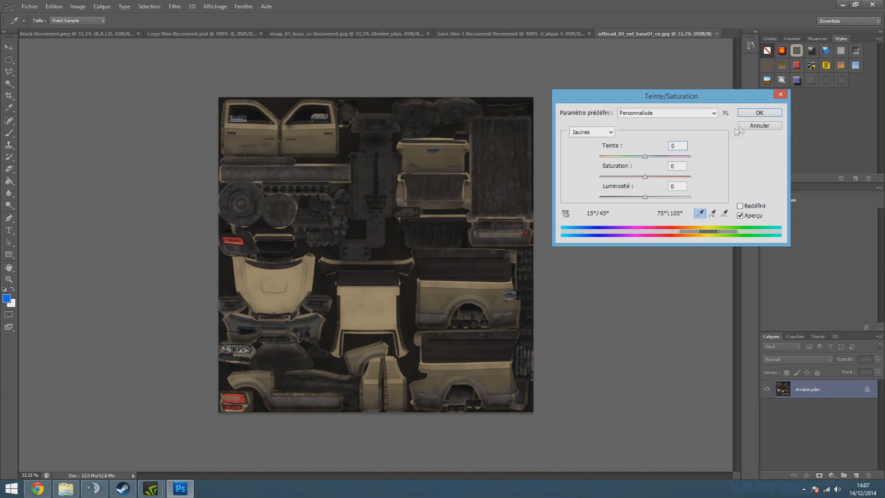
click(759, 113)
Outline the beige part of the upper truck-bed side panel with the Polygonal Lasso, following the wheel arch and excluding the small light fixture
key(ctrl+plus)
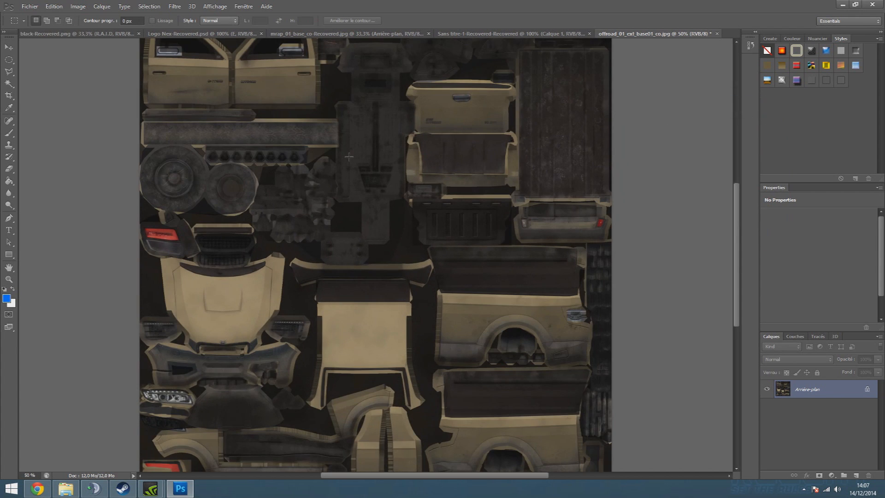
scroll(349, 157, up, 4)
scroll(341, 252, down, 2)
scroll(341, 253, down, 3)
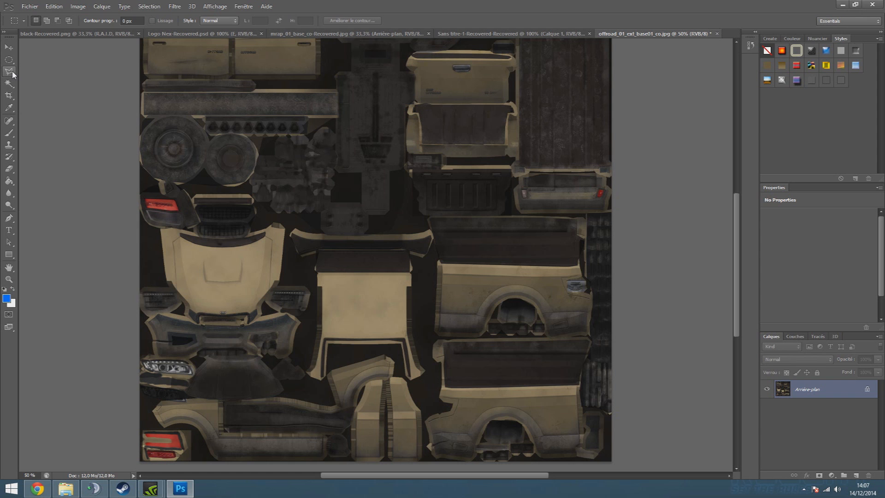
mouse_move(8, 39)
mouse_down()
mouse_move(247, 86)
mouse_move(189, 85)
mouse_move(7, 44)
mouse_up()
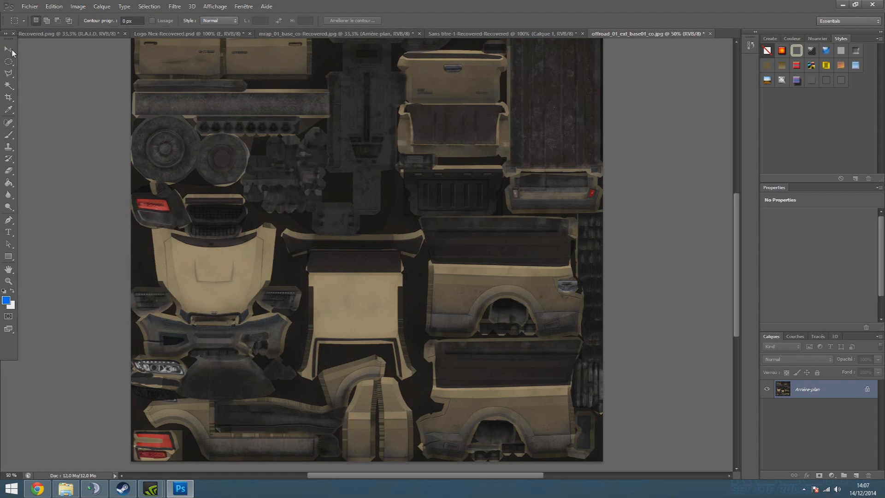
click(8, 76)
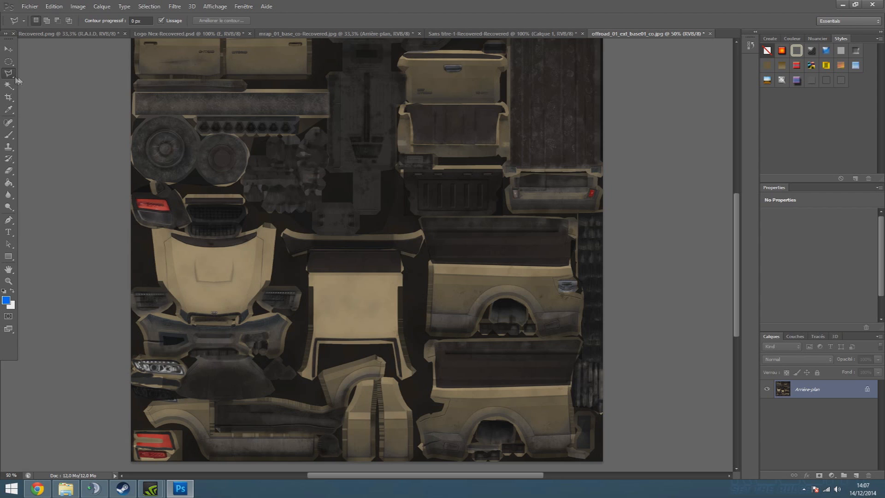
click(429, 264)
click(424, 331)
click(464, 314)
click(542, 312)
click(584, 313)
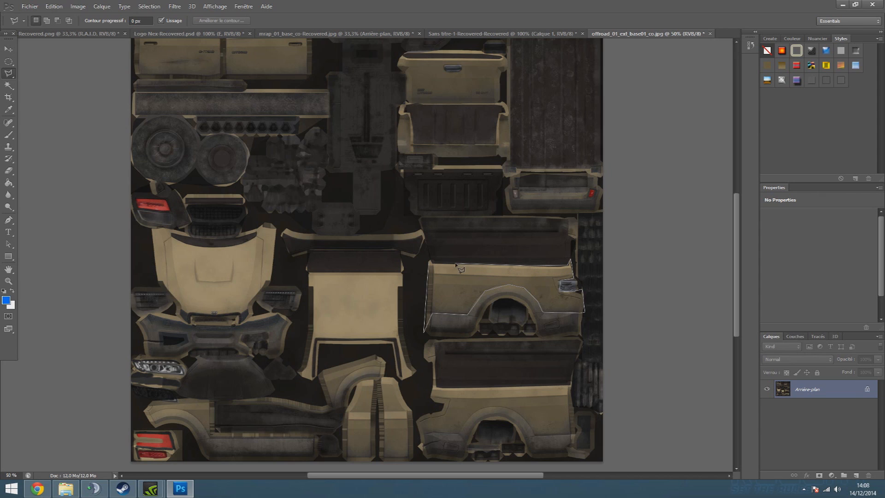
click(432, 265)
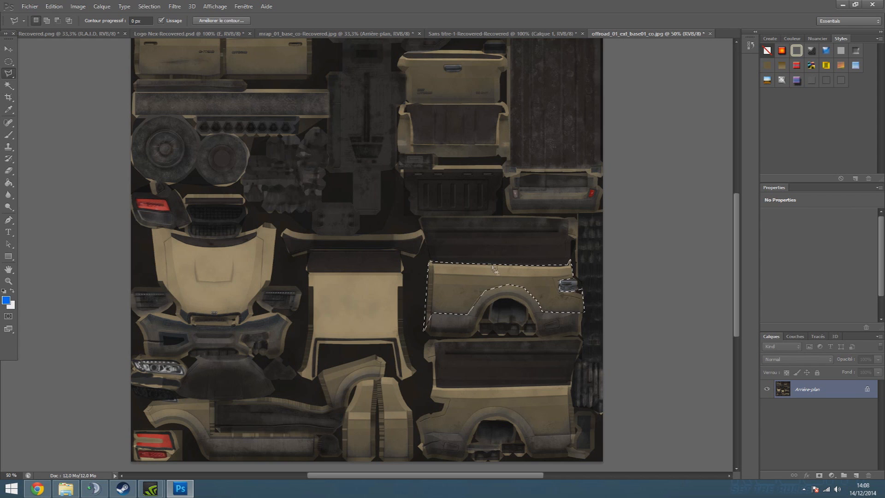
Choose the Brush tool and confirm blue 006cff as its foreground colour
scroll(463, 281, down, 1)
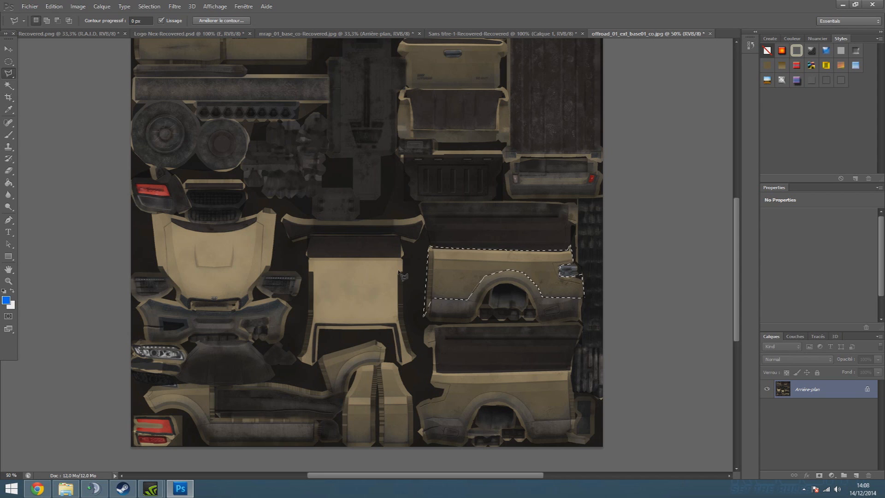
click(8, 136)
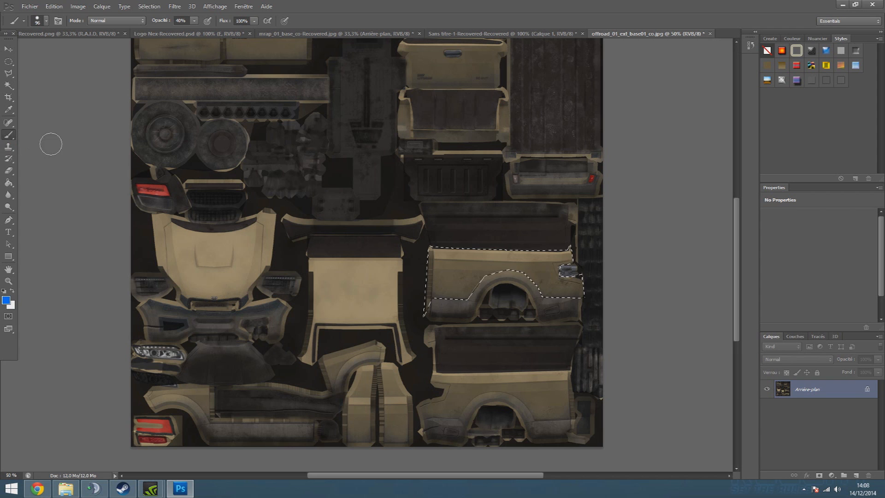
click(6, 300)
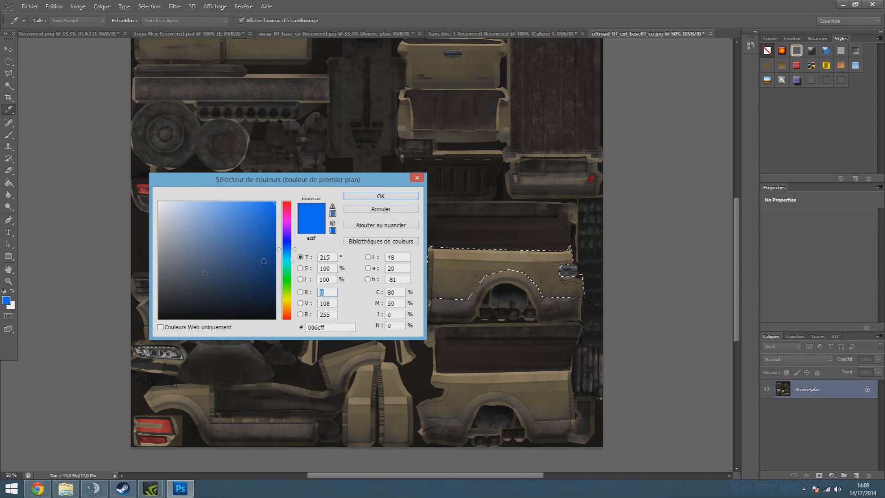
click(381, 197)
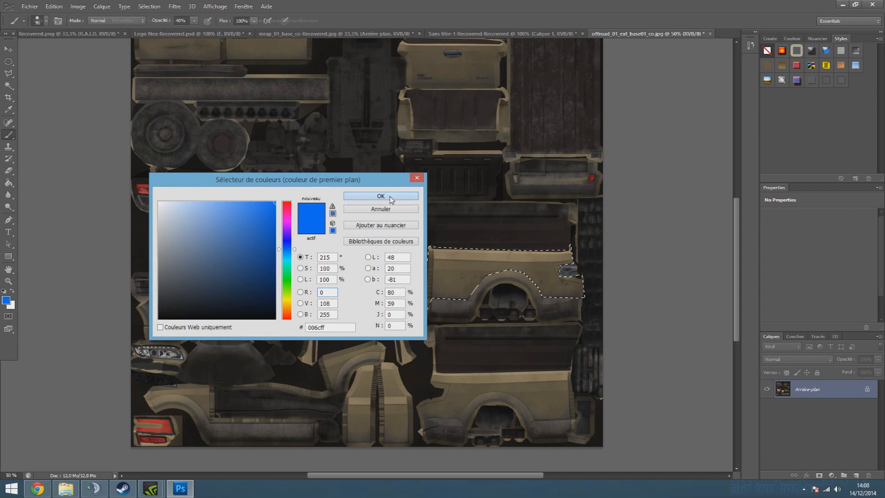
Try painting the selected side panel blue at 100% brush opacity, and undo the paint
click(177, 20)
text(40)
key(Return)
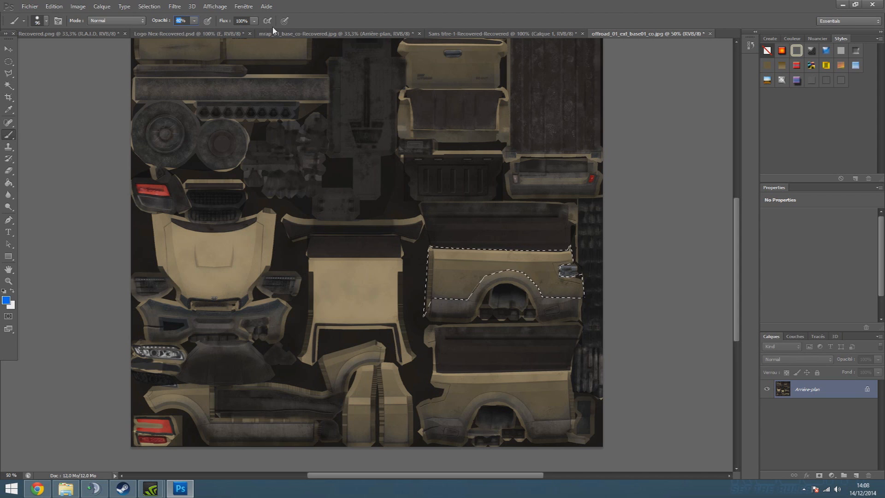
text(100)
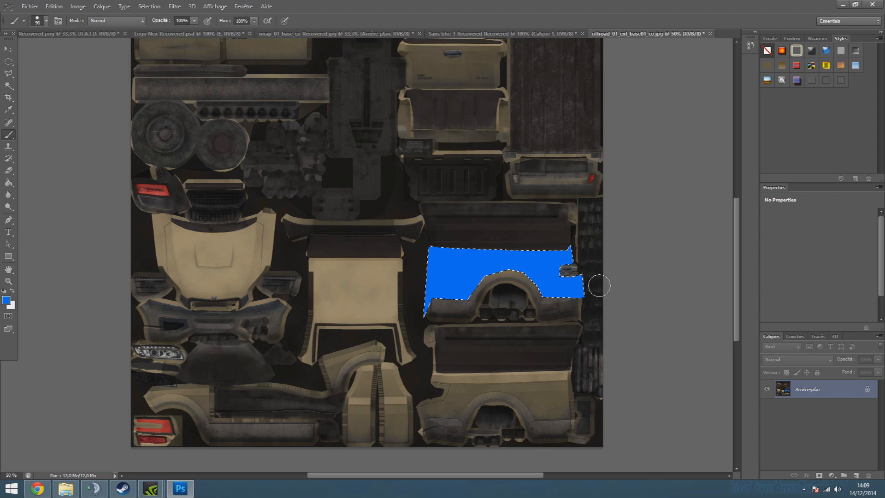
key(ctrl+z)
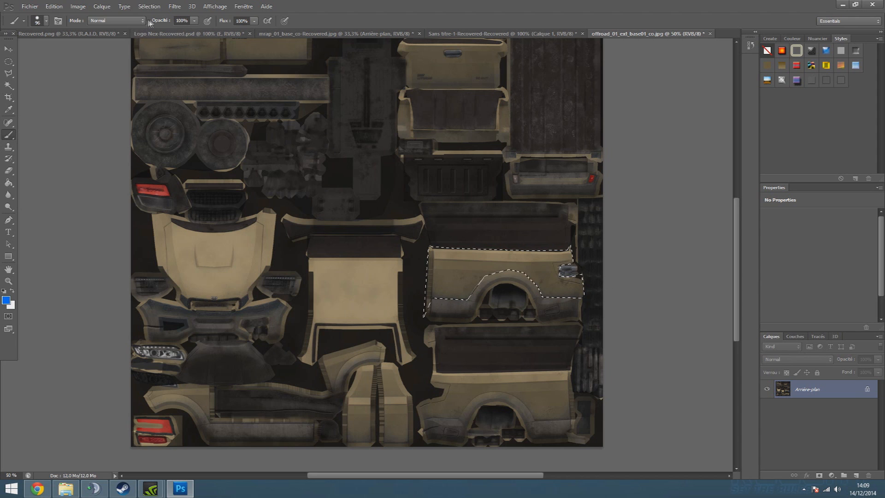
Set the brush opacity to 55% and paint the selected side panel blue
text(55)
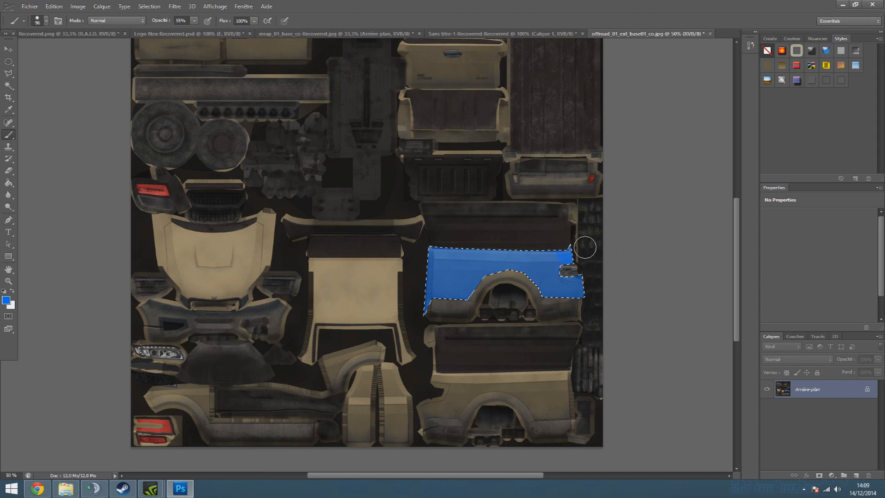
Repaint the selected upper truck-bed side panel blue in one even pass at 55% brush opacity
key(ctrl+plus)
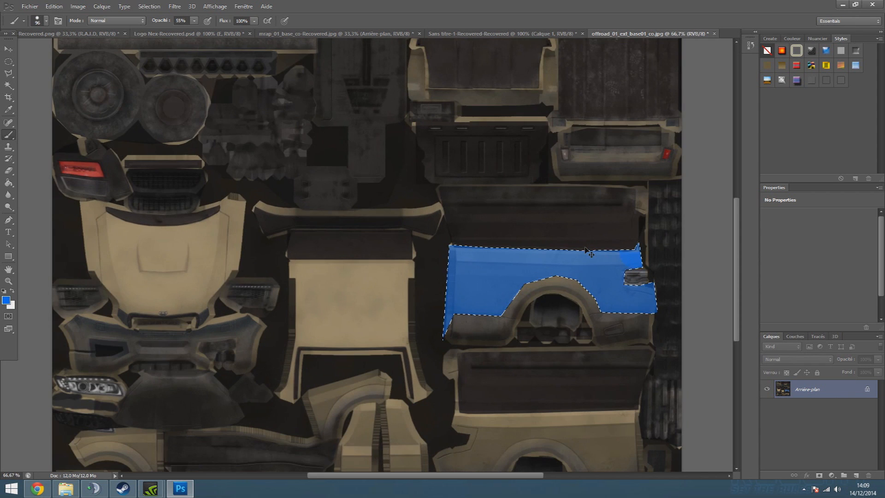
scroll(586, 245, right, 3)
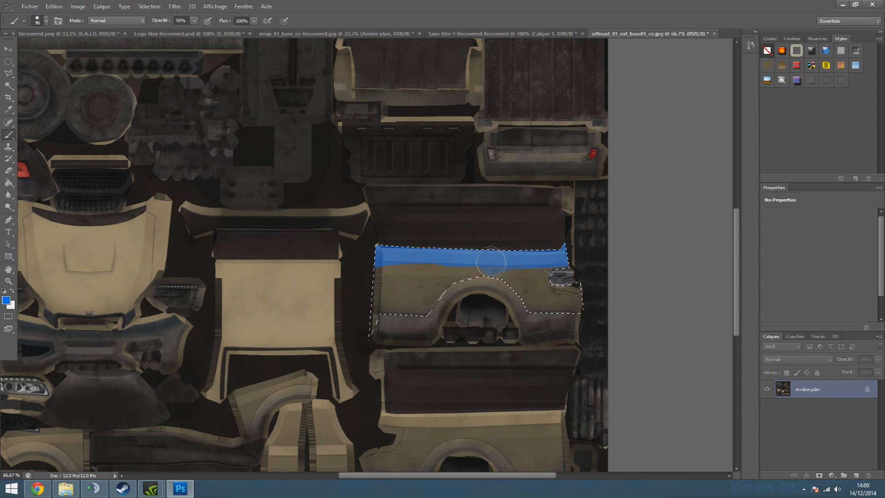
drag(450, 266, 382, 326)
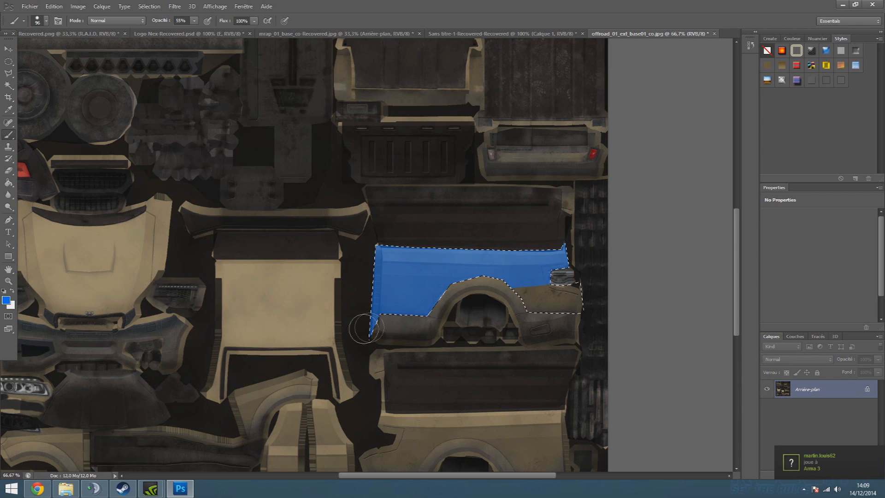
key(Return)
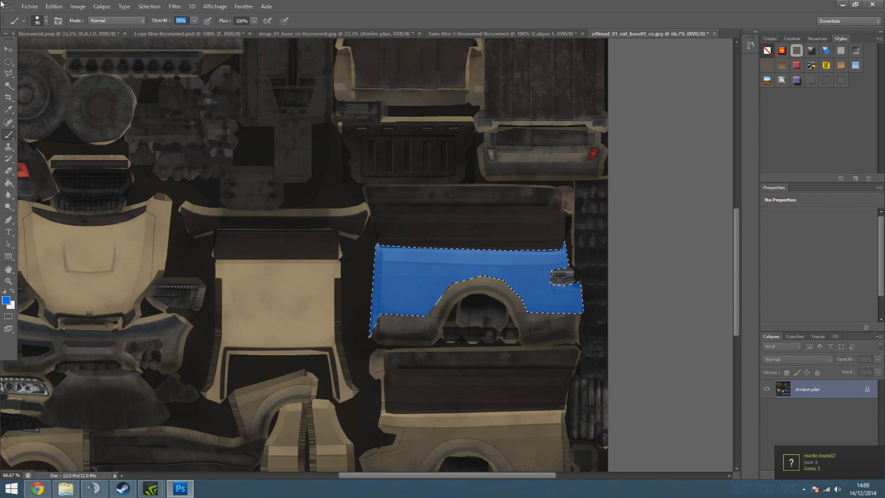
Start adding the roof panel to the selection with the Polygonal Lasso, tracing its right side, right leg and lower inner edge
click(8, 73)
scroll(454, 264, up, 2)
scroll(454, 264, down, 8)
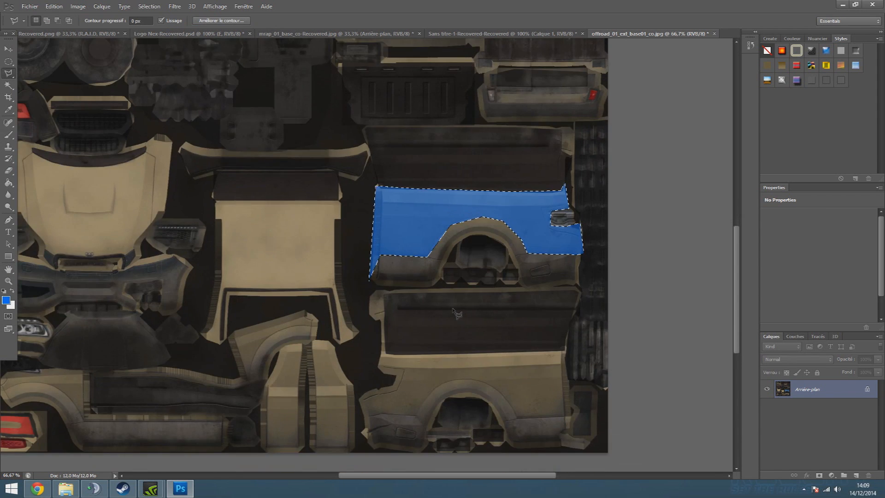
scroll(453, 309, left, 5)
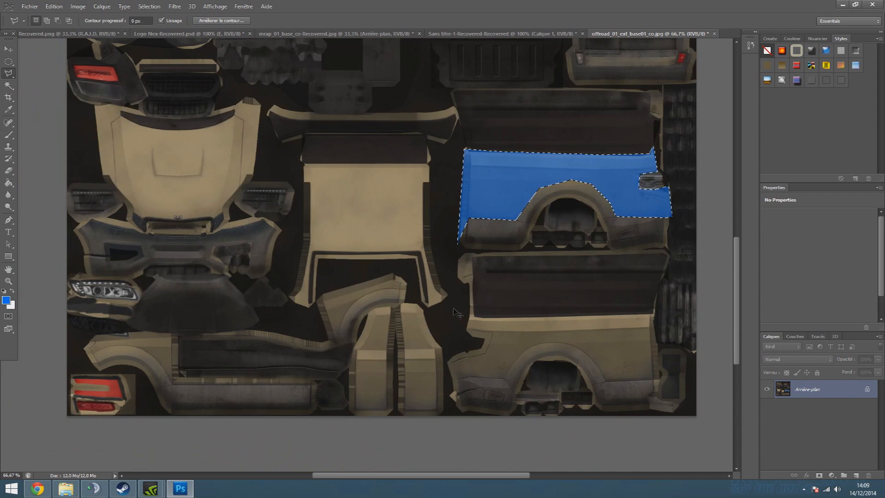
key(shift)
click(300, 164)
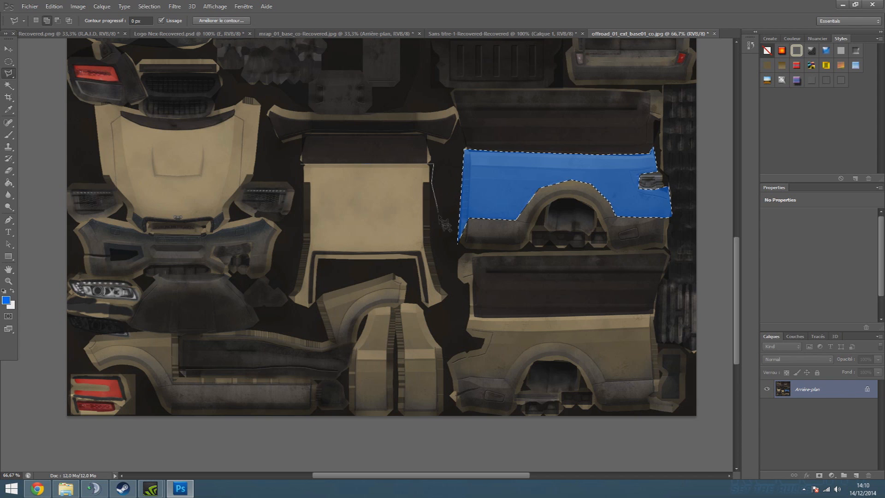
click(436, 257)
click(453, 297)
click(424, 308)
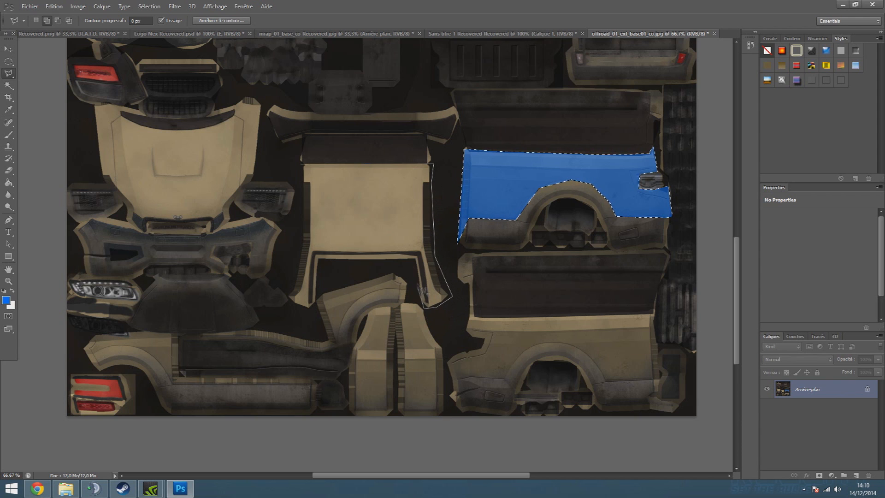
click(417, 276)
click(405, 261)
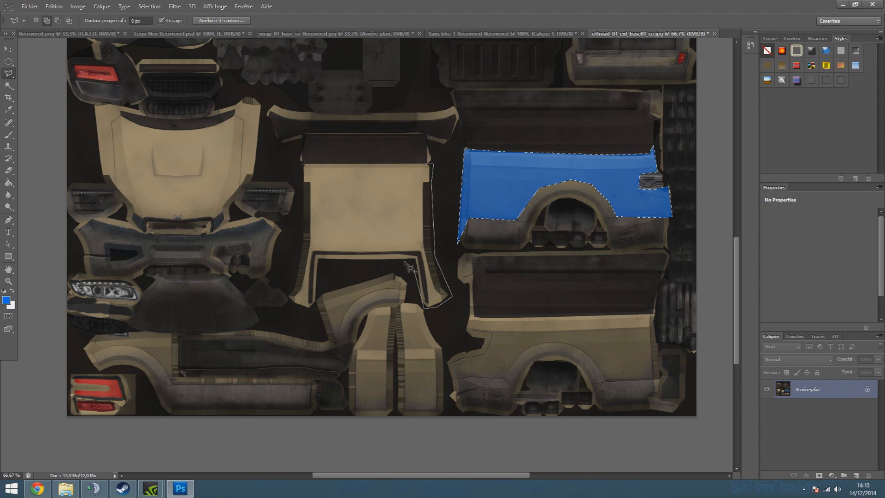
click(320, 262)
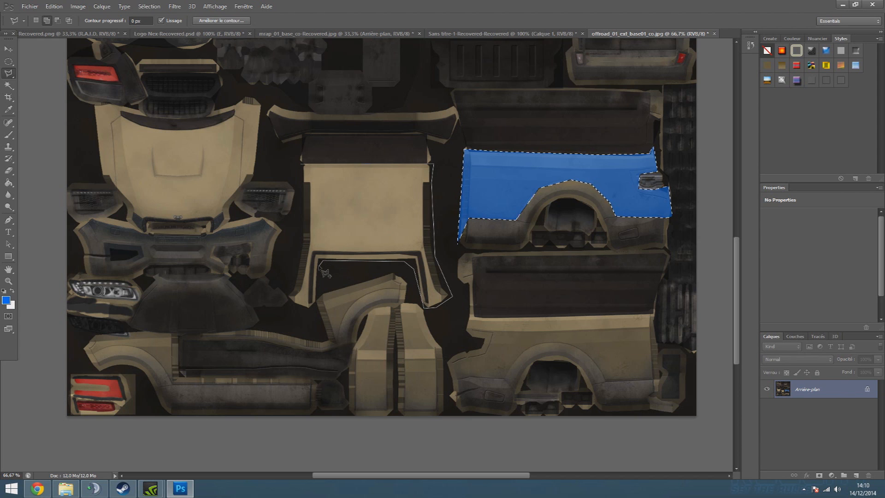
Continue the outline around the roof panel's left leg, left side and the winged strip above it, and close the selection
click(316, 308)
click(288, 300)
click(300, 245)
click(299, 147)
click(291, 143)
click(273, 145)
click(265, 100)
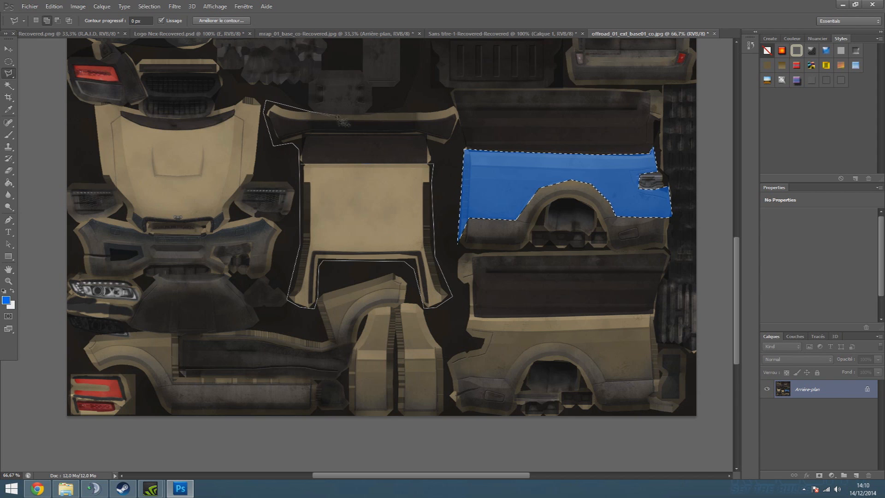
click(320, 113)
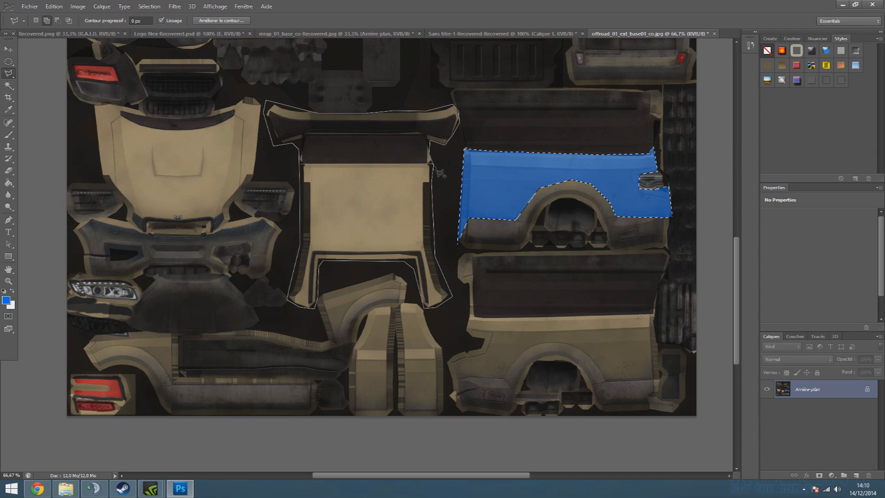
scroll(436, 171, up, 2)
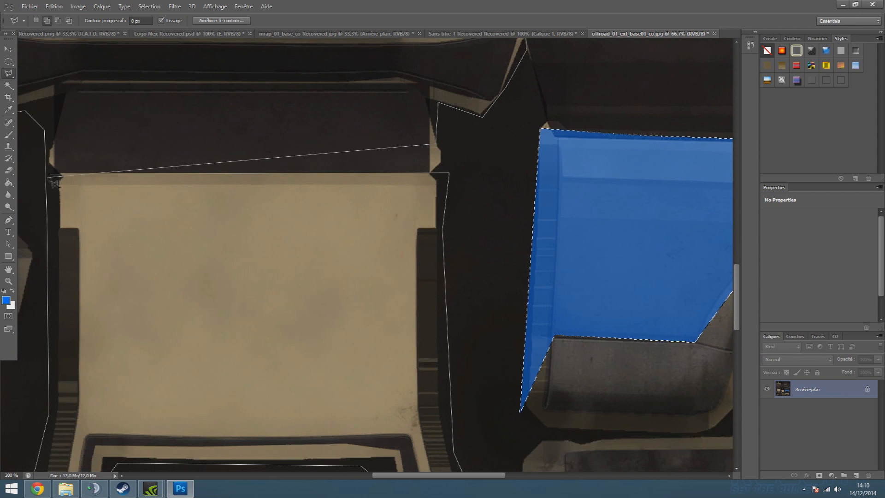
click(51, 175)
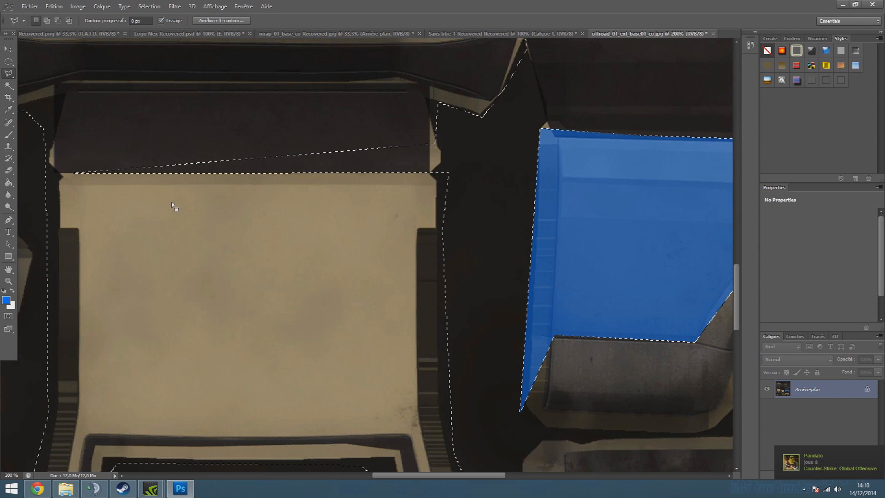
scroll(171, 202, down, 3)
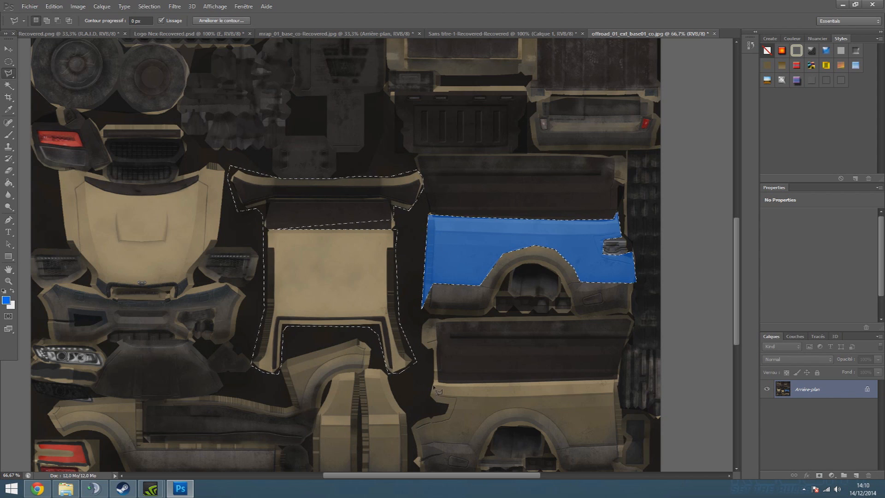
Paint the selected roof panel and winged strip blue at 55% brush opacity, undoing the stray paint on the bed side panel
key(ctrl+d)
click(15, 138)
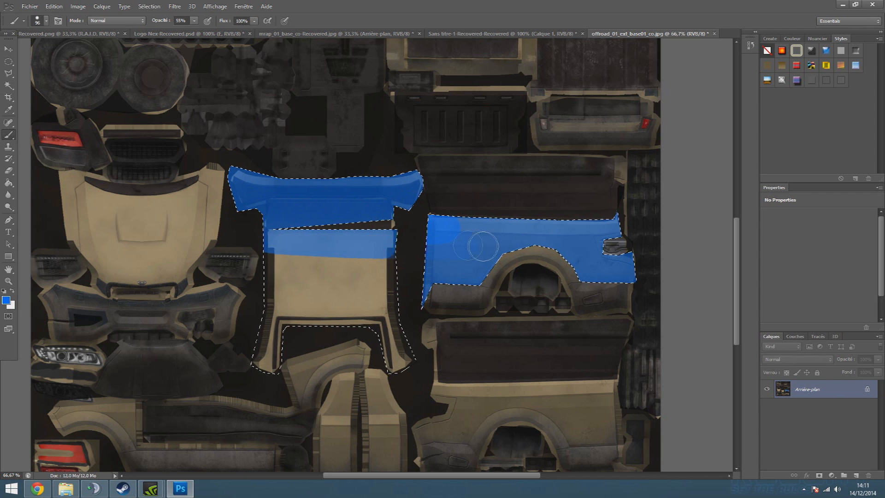
drag(377, 260, 283, 275)
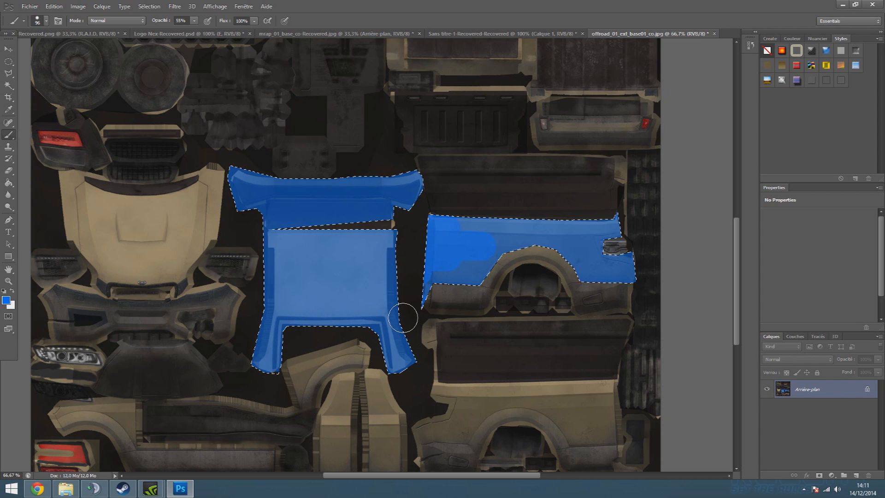
key(ctrl+z)
mouse_move(267, 199)
mouse_down()
mouse_move(218, 181)
mouse_move(383, 194)
mouse_move(340, 192)
mouse_move(376, 200)
mouse_move(362, 220)
mouse_move(375, 238)
mouse_move(343, 261)
mouse_move(389, 238)
mouse_move(418, 354)
mouse_move(401, 357)
mouse_move(350, 324)
mouse_move(249, 349)
mouse_move(274, 360)
mouse_move(298, 316)
mouse_move(363, 299)
mouse_move(279, 299)
mouse_move(348, 282)
mouse_move(285, 263)
mouse_move(286, 241)
mouse_move(374, 217)
mouse_move(331, 218)
mouse_move(374, 218)
mouse_move(298, 206)
mouse_move(367, 233)
mouse_up()
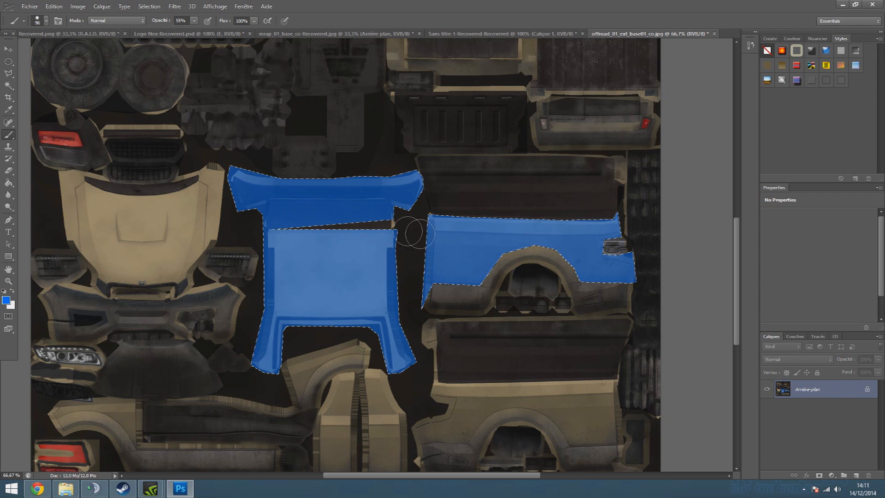
Clear the selection around the roof and bed side panels using the Elliptical Marquee tool
key(m)
scroll(235, 188, down, 3)
scroll(337, 265, up, 4)
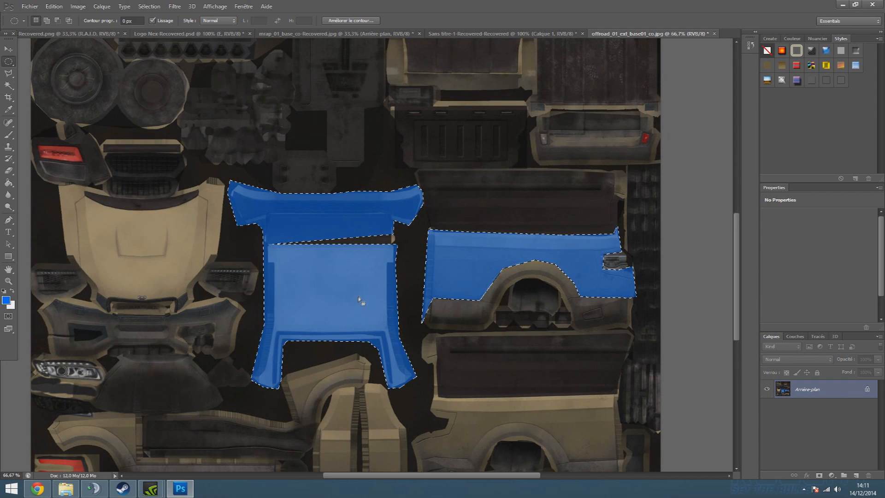
click(451, 400)
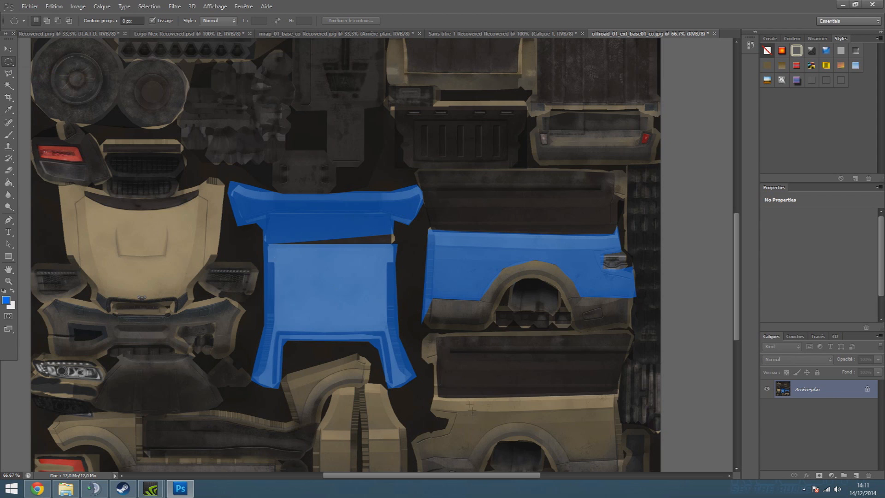
scroll(438, 368, down, 3)
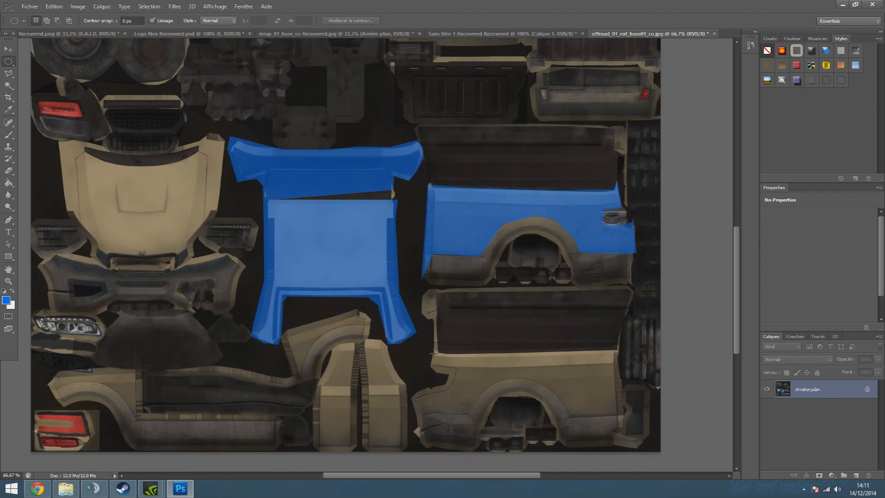
scroll(434, 351, up, 3)
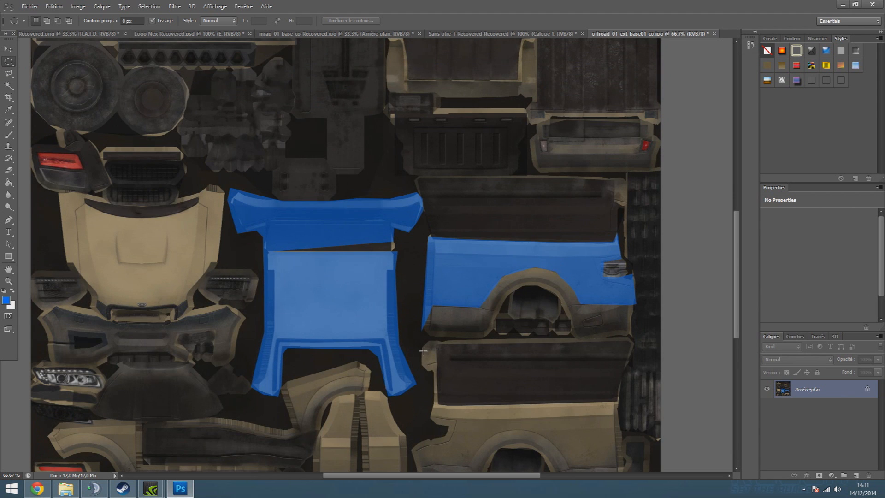
Outline the left beige part of the lower truck-bed side panel with the Polygonal Lasso, following its notch and the wheel arch
click(8, 73)
scroll(426, 371, down, 2)
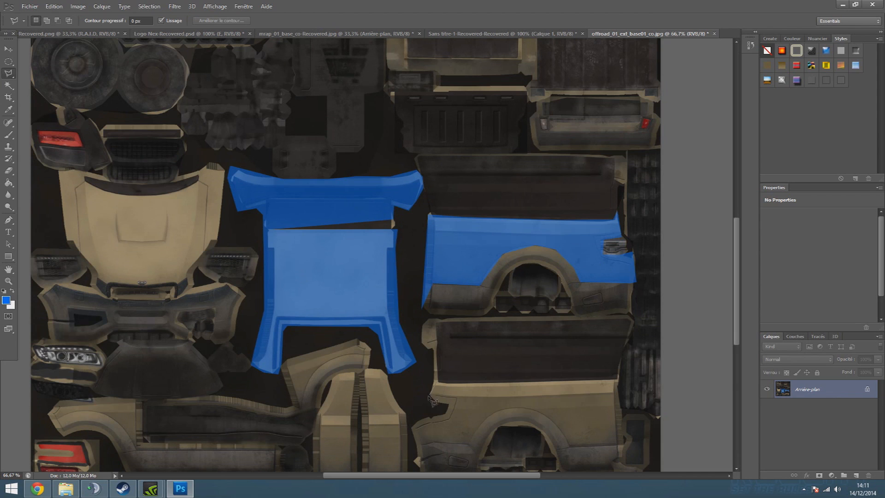
click(437, 402)
click(448, 406)
click(441, 413)
click(413, 423)
click(415, 450)
click(481, 441)
click(497, 384)
click(433, 382)
Paint the selected part of the lower bed side panel blue at 55% brush opacity, and clear the selection
click(9, 135)
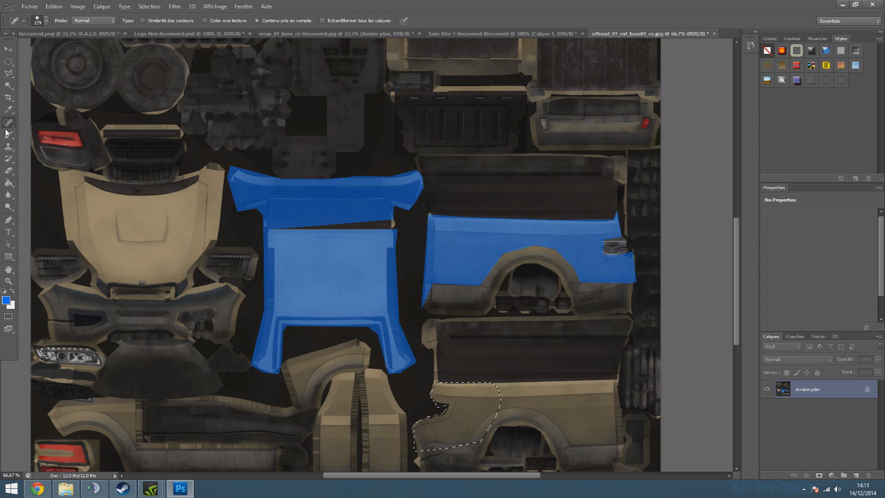
mouse_move(488, 391)
mouse_down()
mouse_move(437, 438)
mouse_move(538, 332)
mouse_up()
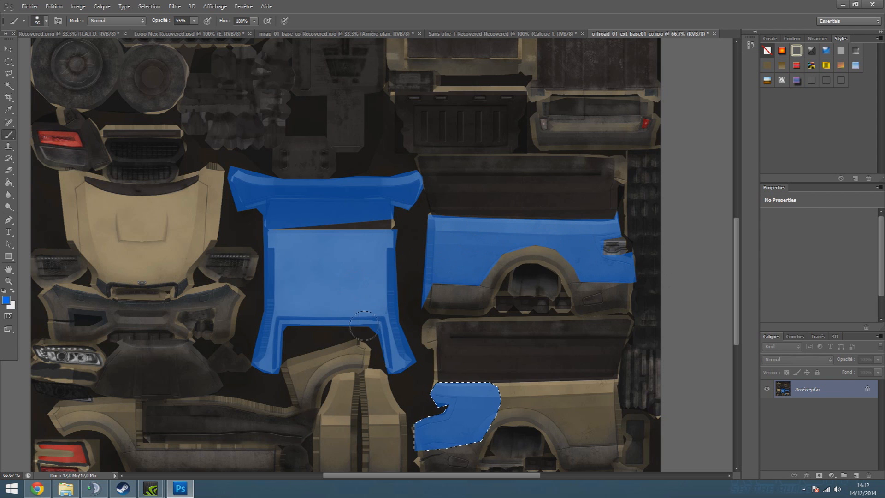
click(8, 49)
click(8, 61)
click(464, 152)
Look over the whole vehicle texture and check the other open documents, including the logo, before returning to the offroad texture
scroll(512, 245, up, 1)
scroll(511, 244, up, 3)
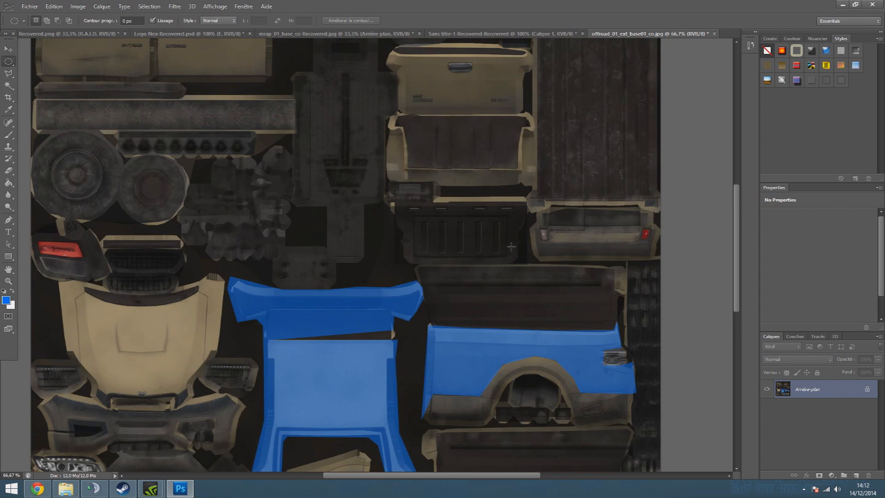
scroll(513, 250, down, 1)
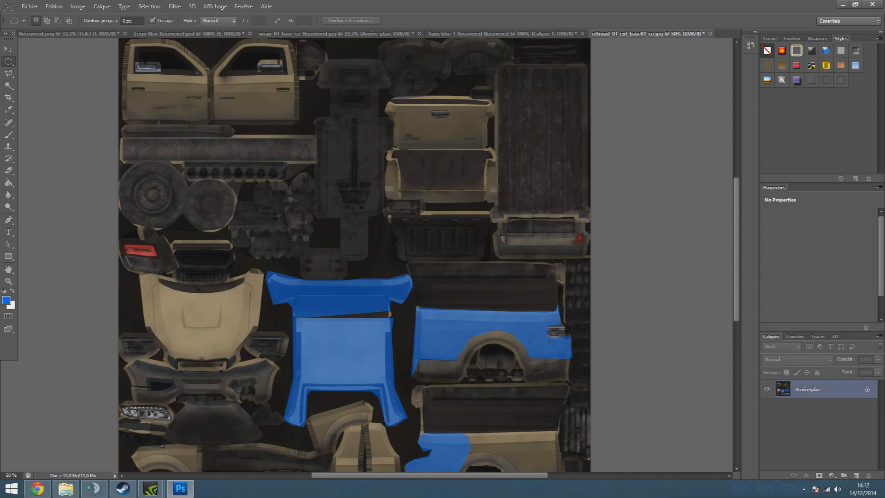
click(477, 35)
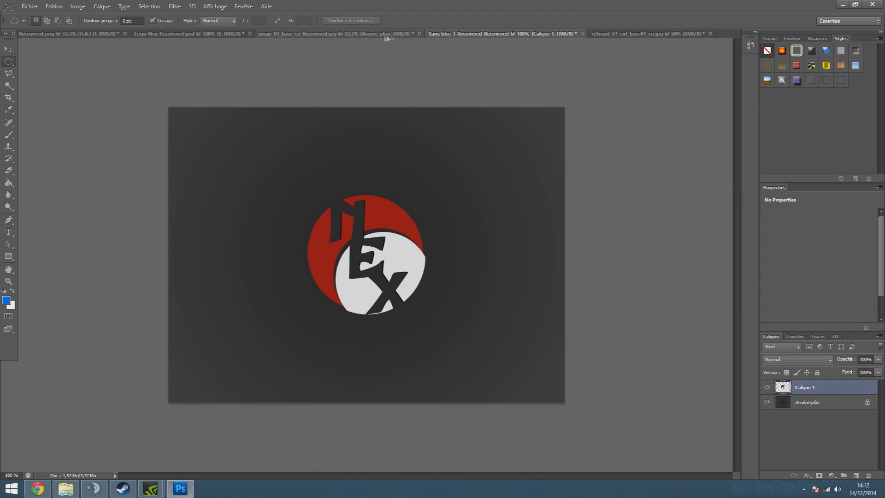
click(383, 35)
click(475, 35)
click(628, 35)
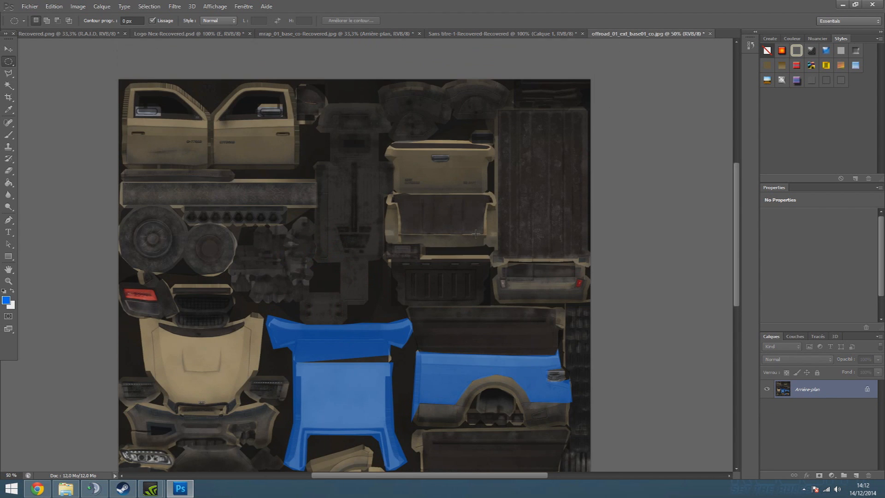
scroll(475, 233, down, 3)
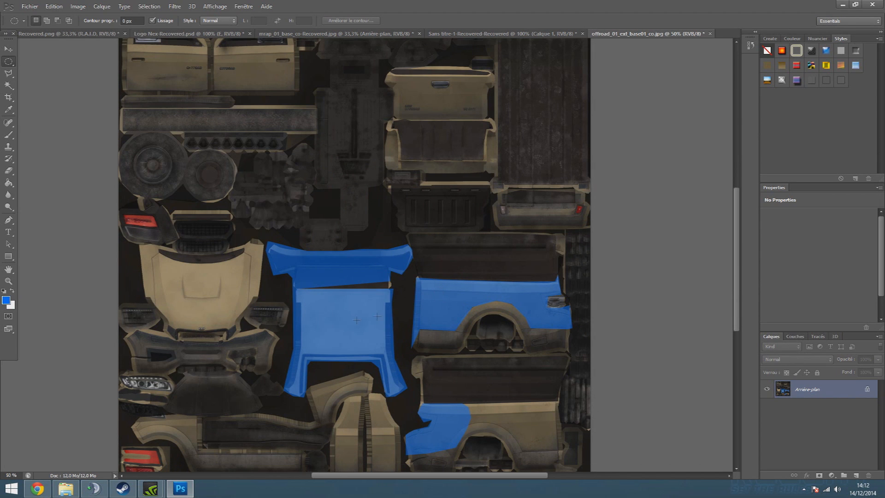
Switch to Chrome and search Google Images for "tête de mort rouge"
click(38, 489)
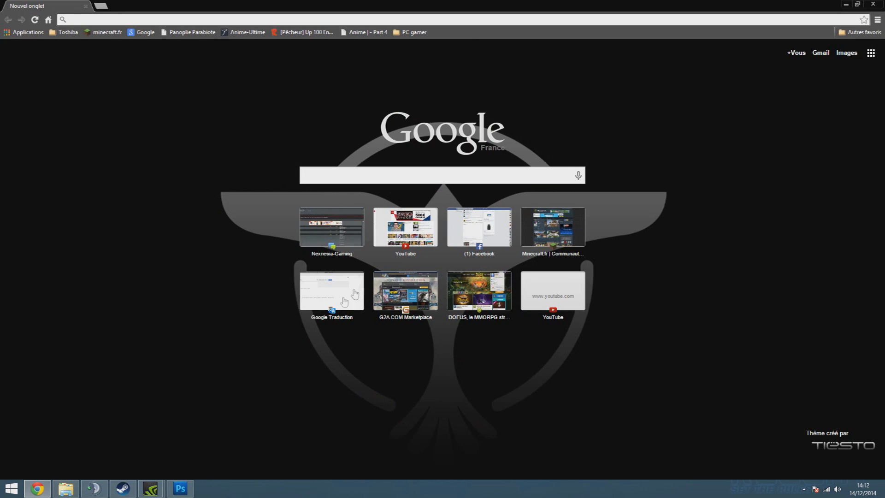
click(131, 19)
text(tête)
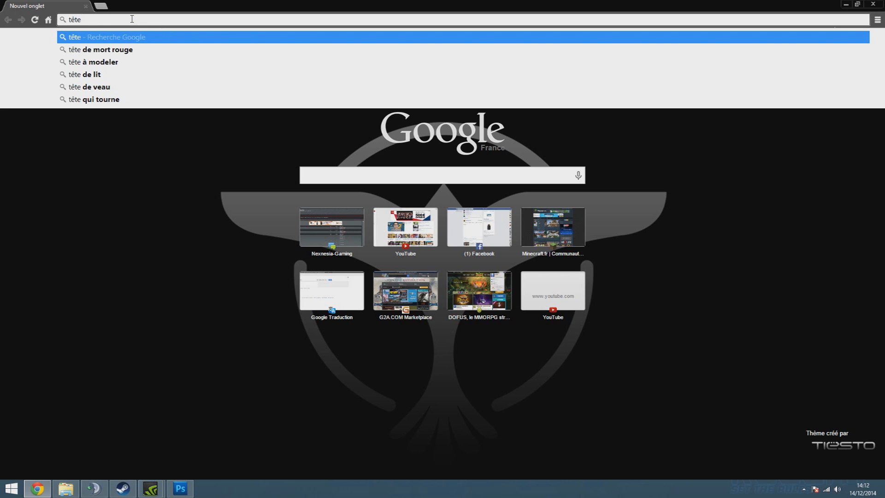
key(Down)
key(Down)
key(Up)
key(Return)
click(103, 83)
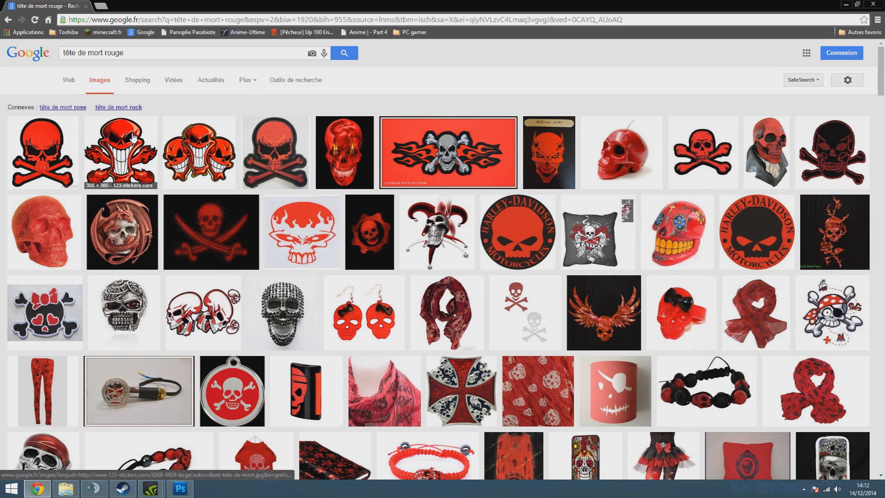
Open the red skull and crossbones picture with the black outline in a new tab and view that tab
right_click(708, 149)
click(742, 242)
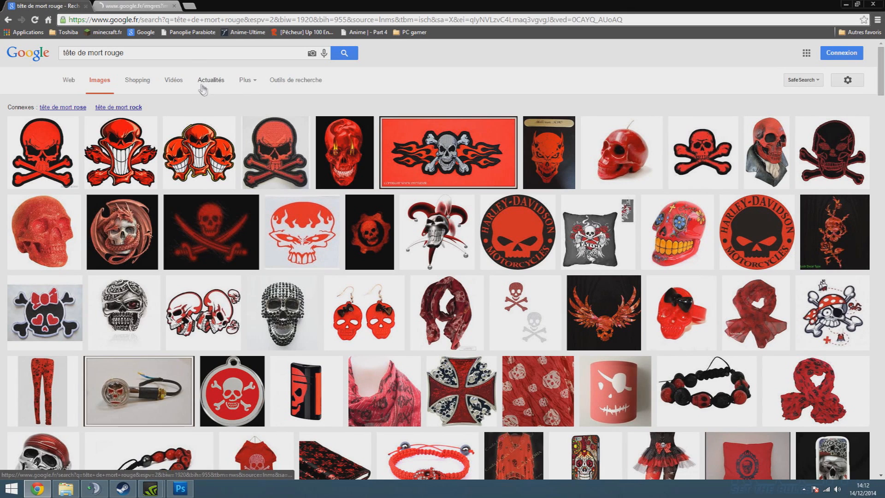
click(166, 6)
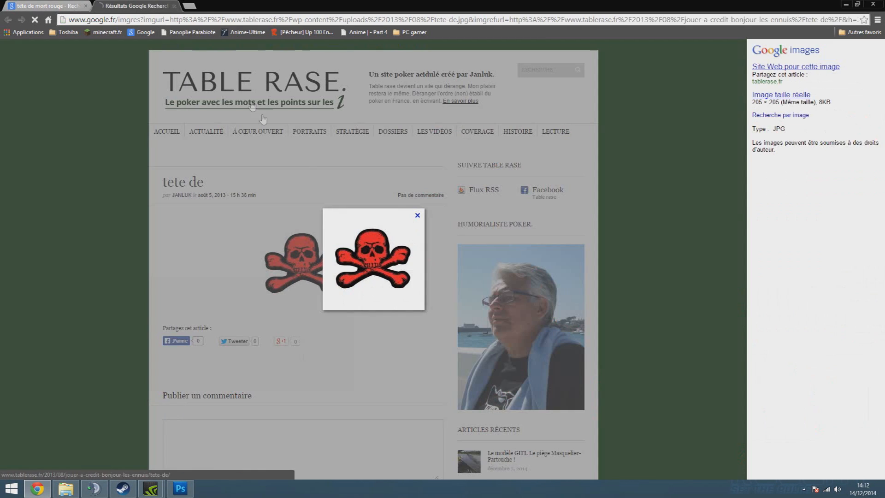
Close the opened picture's tab, limit the image results to large pictures (Grandes), and look through them
click(174, 6)
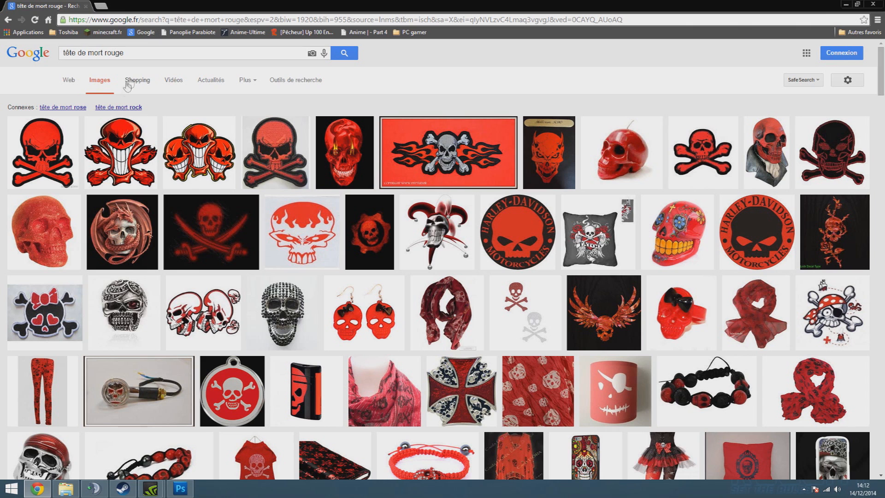
click(255, 81)
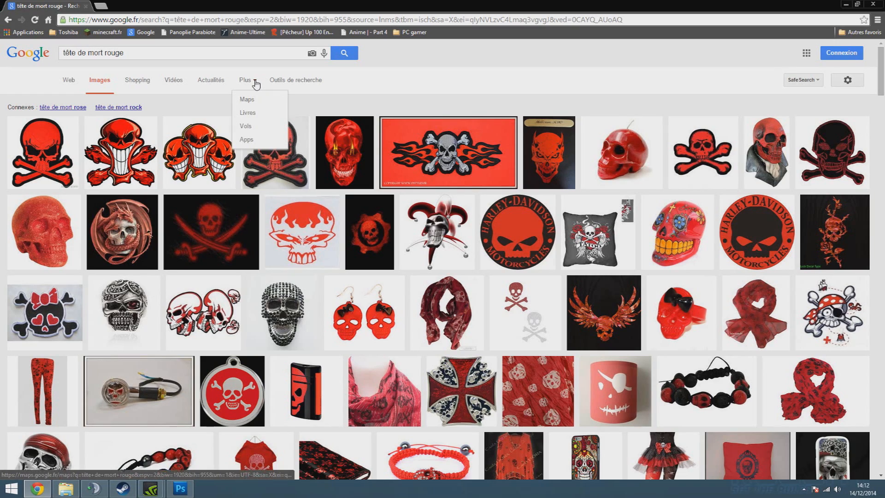
click(293, 80)
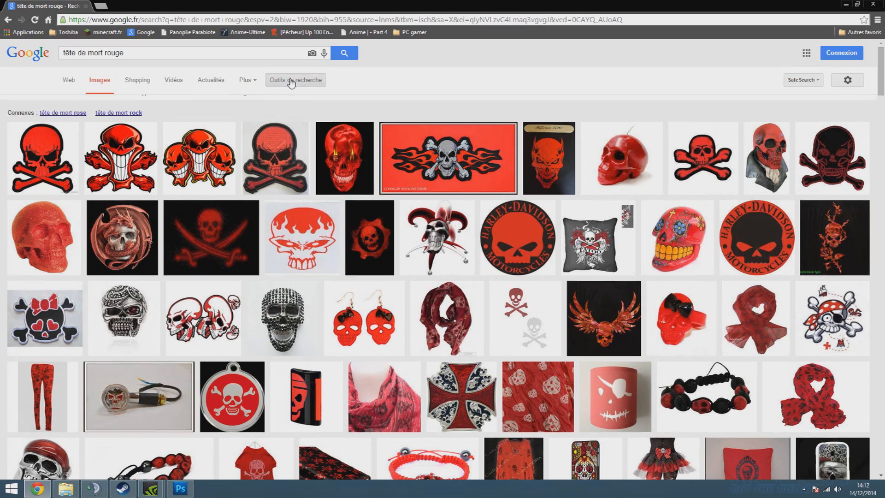
click(81, 105)
click(83, 132)
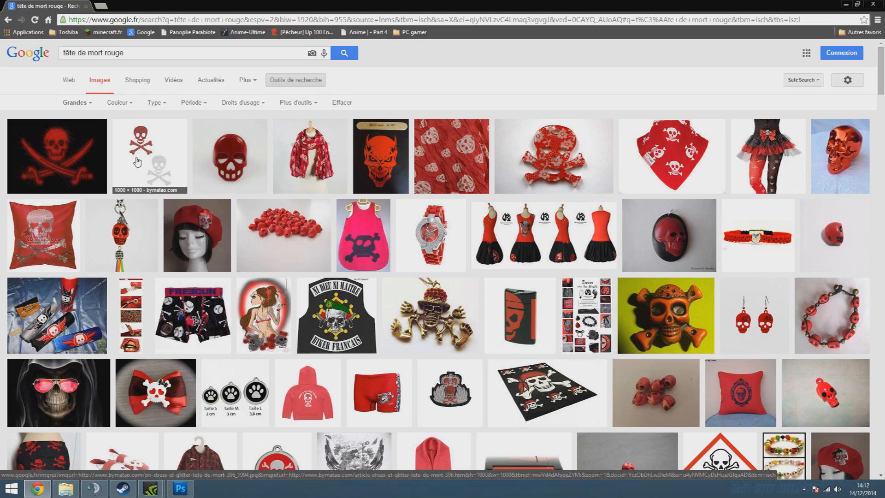
scroll(152, 162, down, 5)
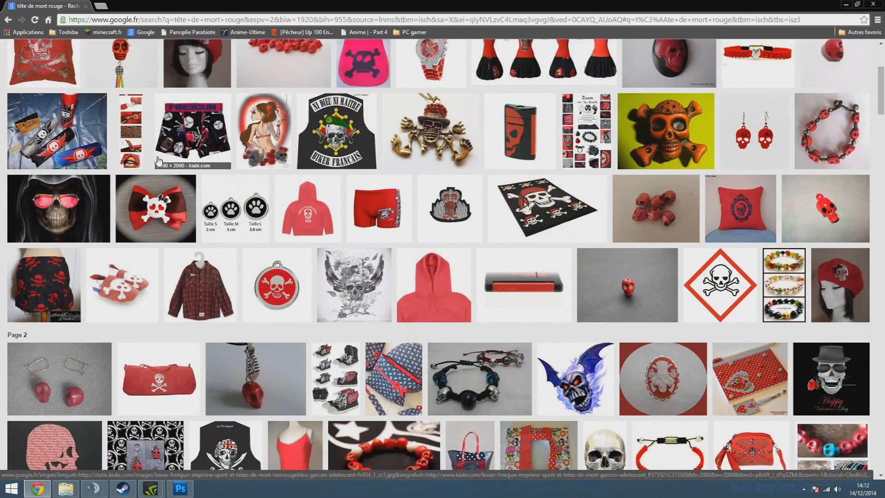
scroll(158, 161, down, 1)
scroll(158, 160, up, 6)
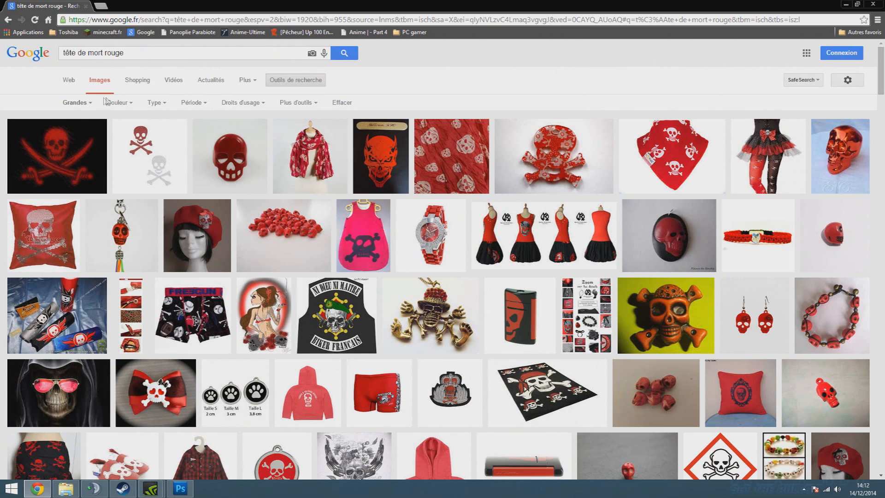
Reset the image size filter to all sizes, then open the red skull with big white teeth in a new tab and view it
click(76, 102)
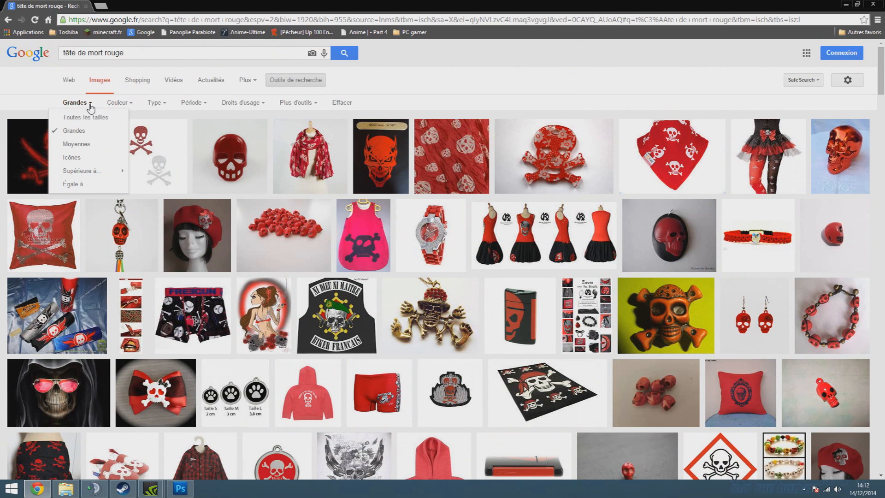
click(86, 119)
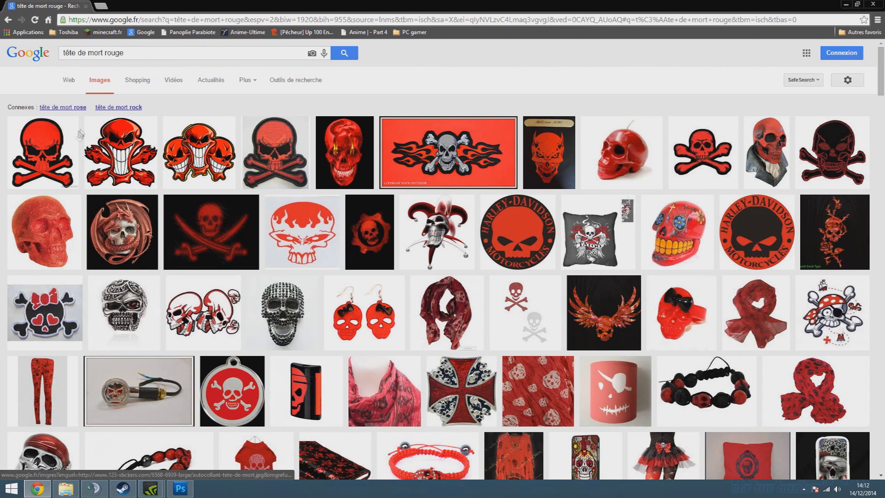
right_click(132, 141)
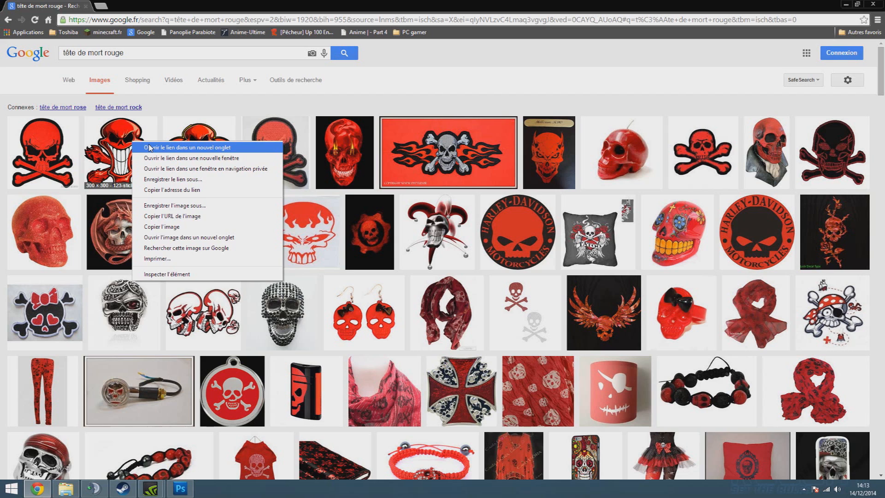
click(150, 148)
key(ctrl+Tab)
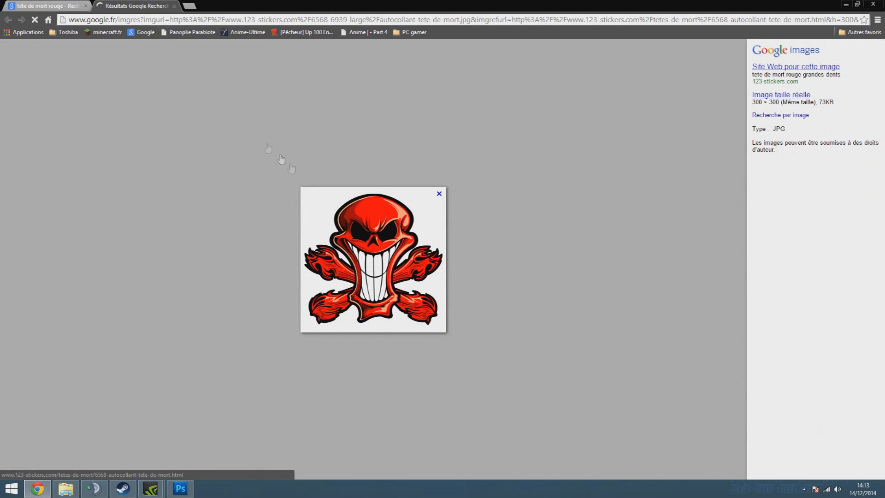
Save the big-toothed red skull picture in the Image texture folder as "Tête mort rouge"
right_click(365, 235)
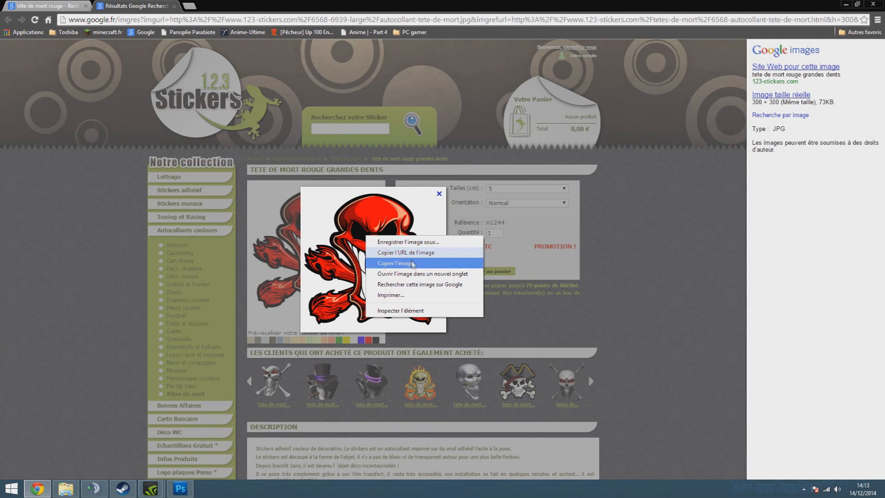
click(406, 242)
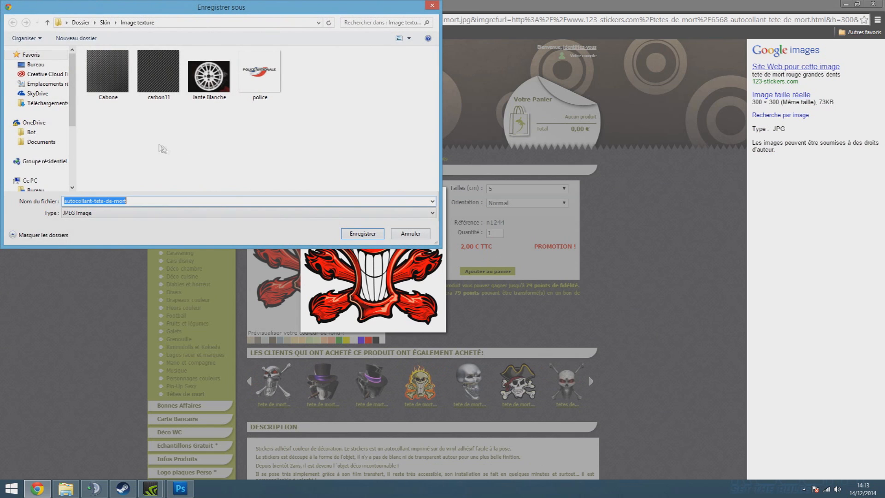
text(Téte mor)
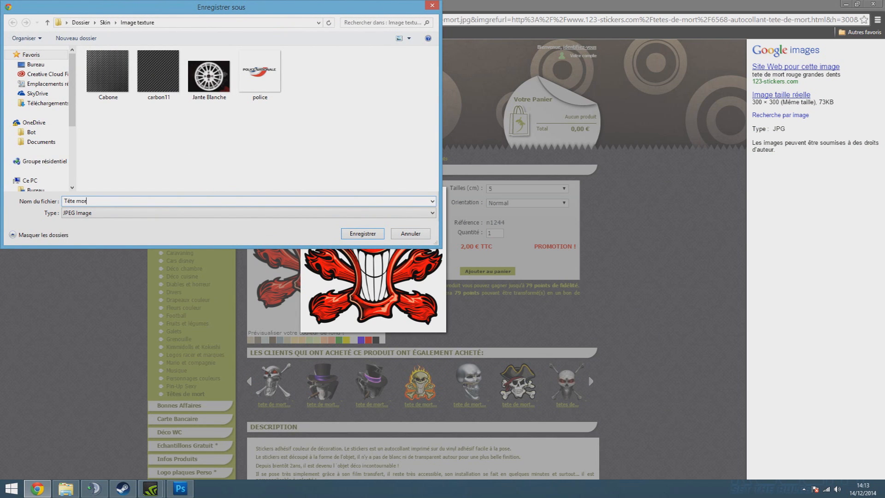
text(ête mort rouge)
key(Return)
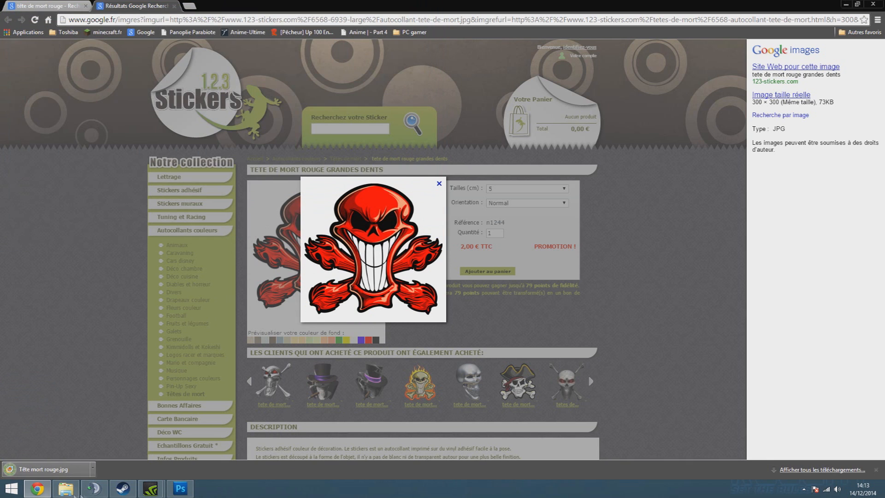
Switch to Photoshop and try to open the "Tête mort rouge" image from the Image texture folder
click(180, 488)
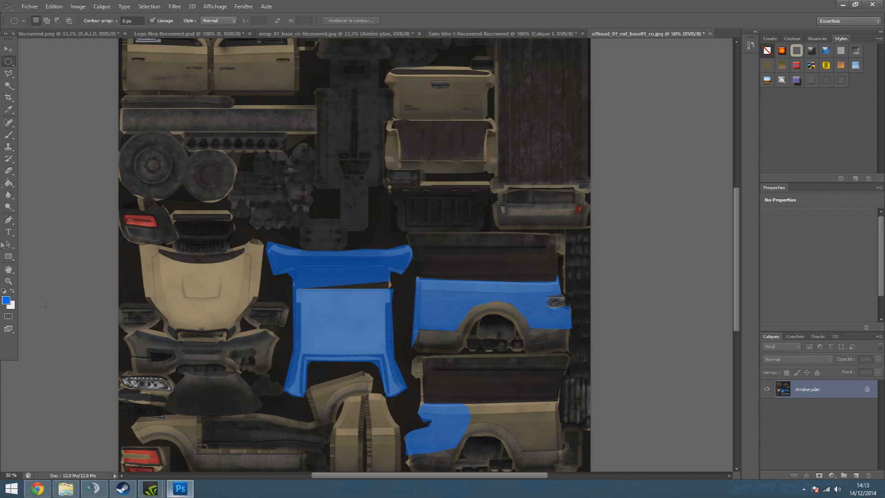
click(29, 7)
click(41, 26)
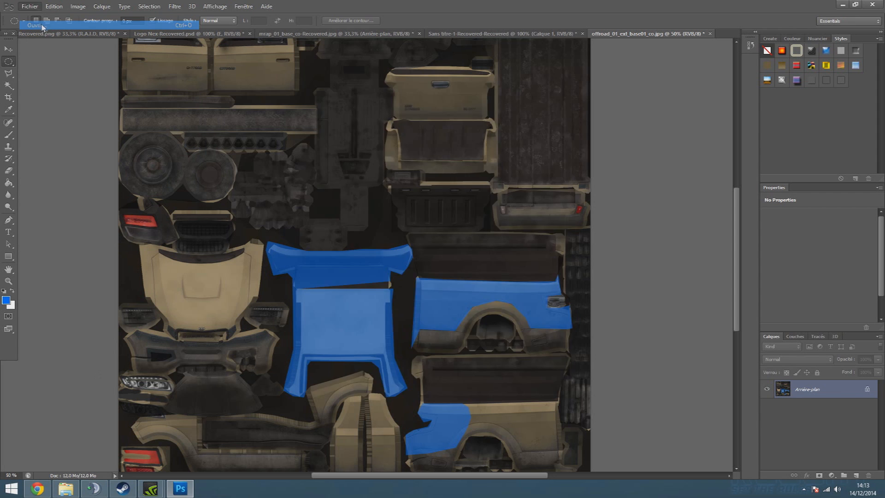
double_click(433, 138)
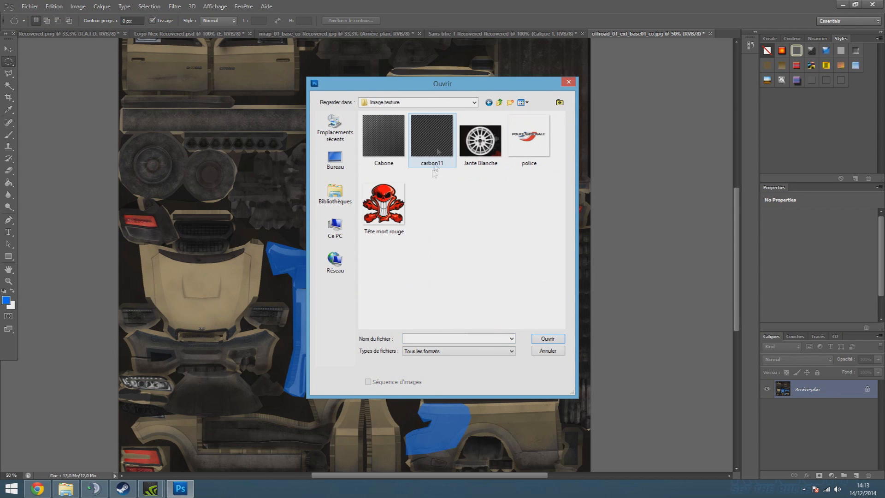
double_click(397, 195)
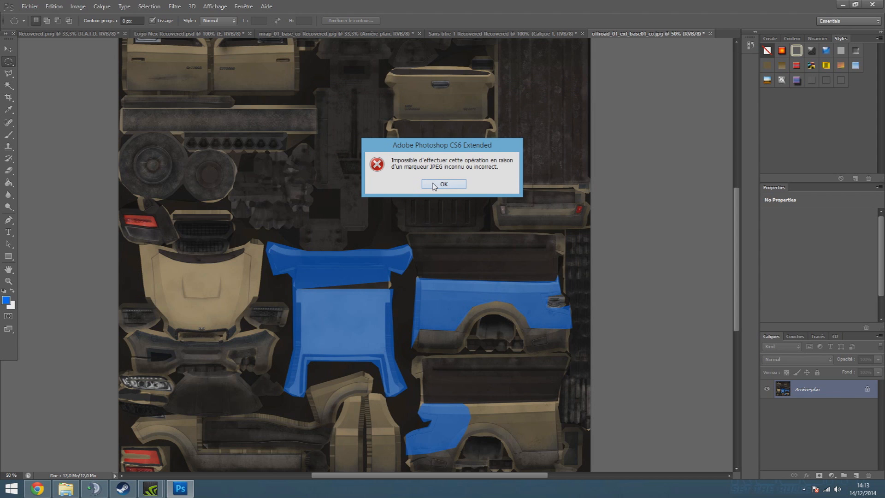
click(443, 184)
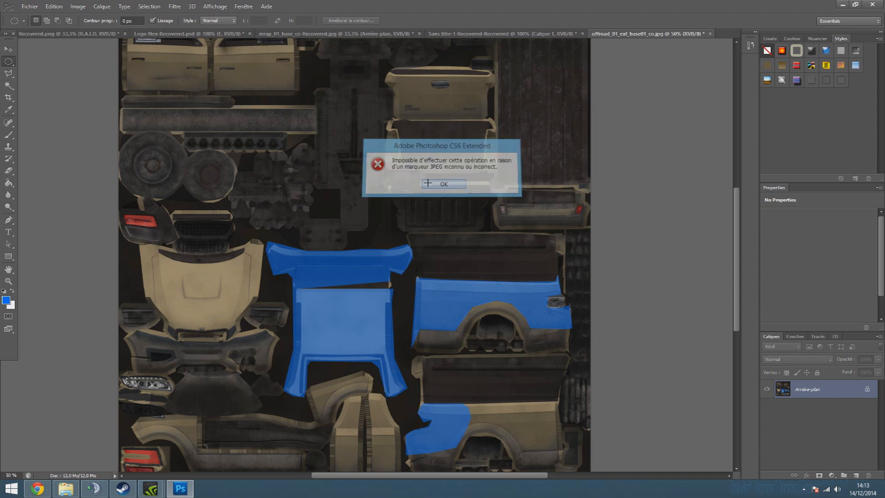
Return to Chrome, close the big-toothed skull's tab, and open the red skull and crossbones patch from cdiscount in a new tab
click(38, 488)
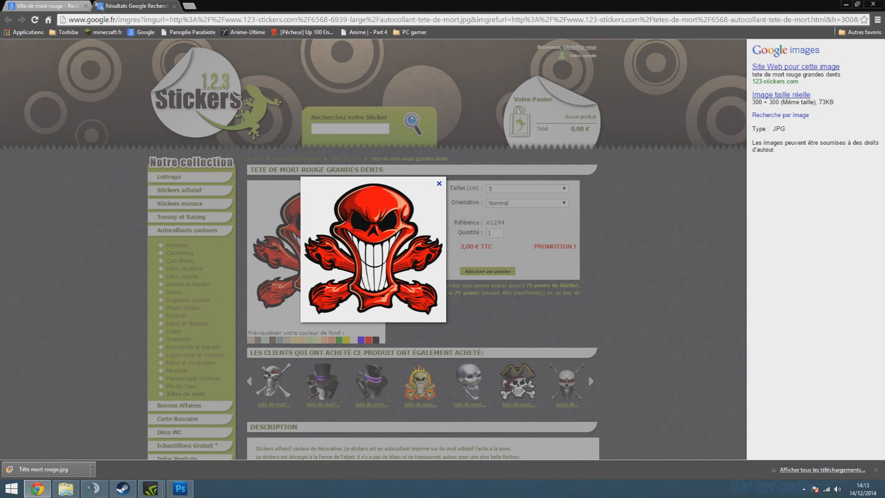
click(48, 5)
click(174, 6)
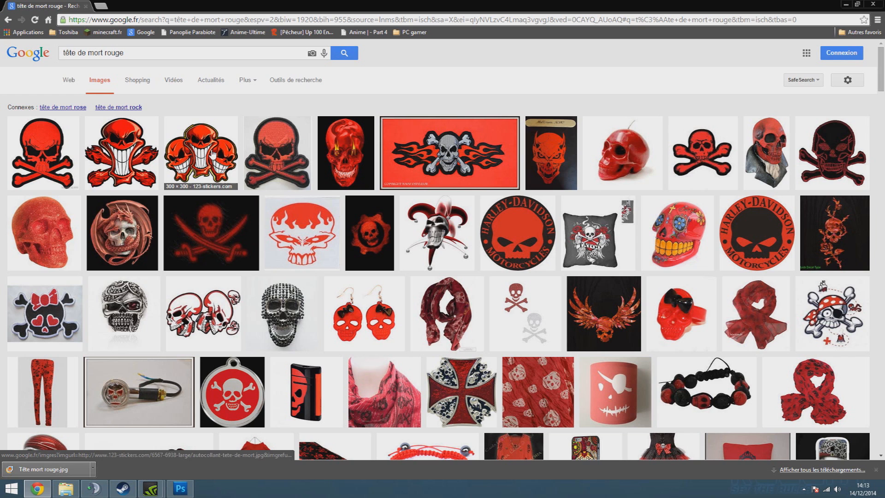
scroll(343, 158, down, 2)
scroll(305, 145, up, 2)
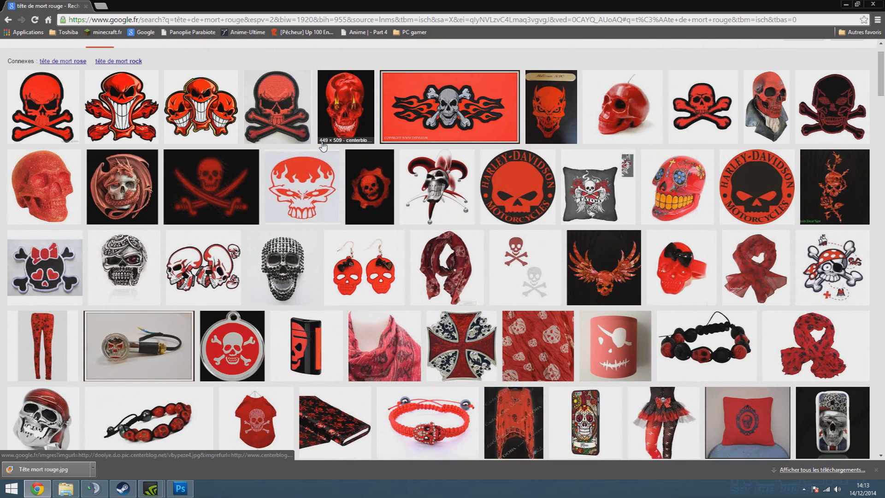
right_click(49, 150)
click(92, 157)
click(130, 5)
Save the red skull and crossbones patch picture in the Image texture folder under its suggested file name
right_click(364, 210)
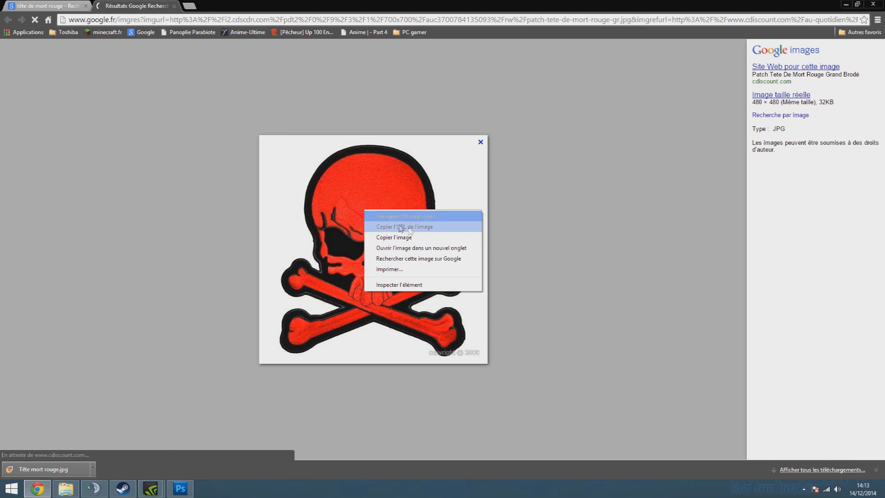
click(405, 216)
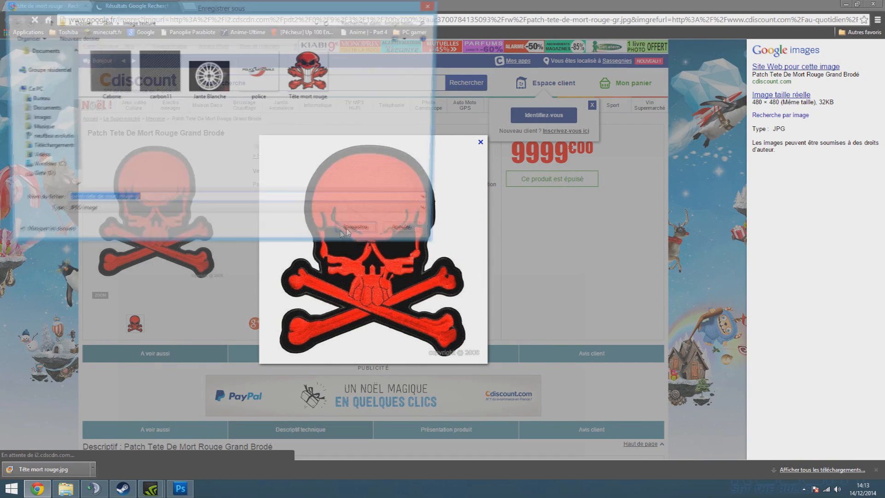
click(362, 233)
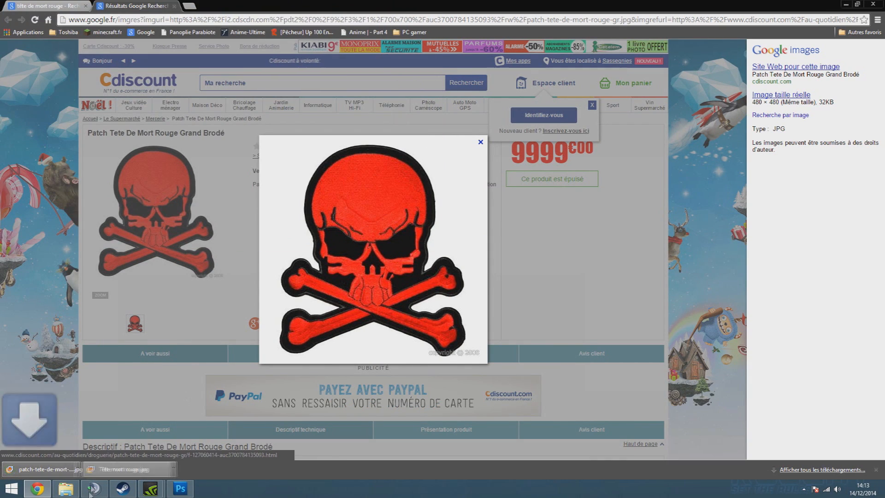
Switch to Photoshop and open the saved patch-tete-de-mort-rouge-gr.jpg image
key(alt+Tab)
click(30, 6)
click(35, 19)
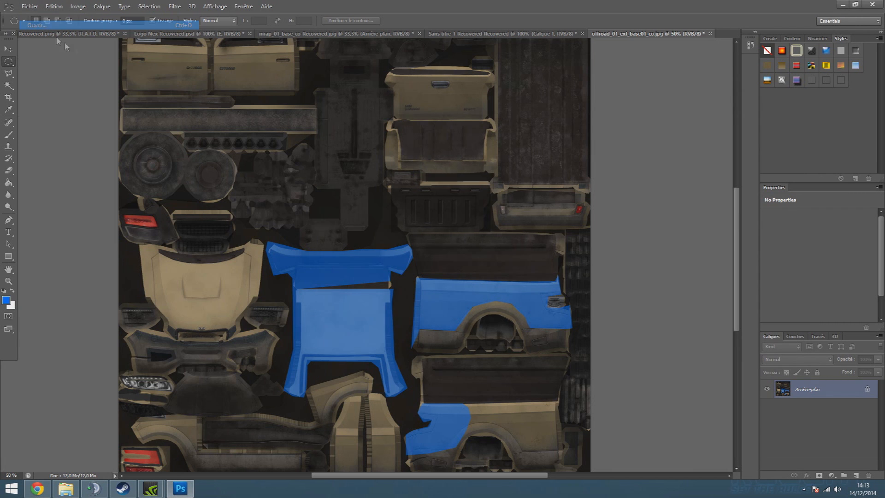
double_click(535, 155)
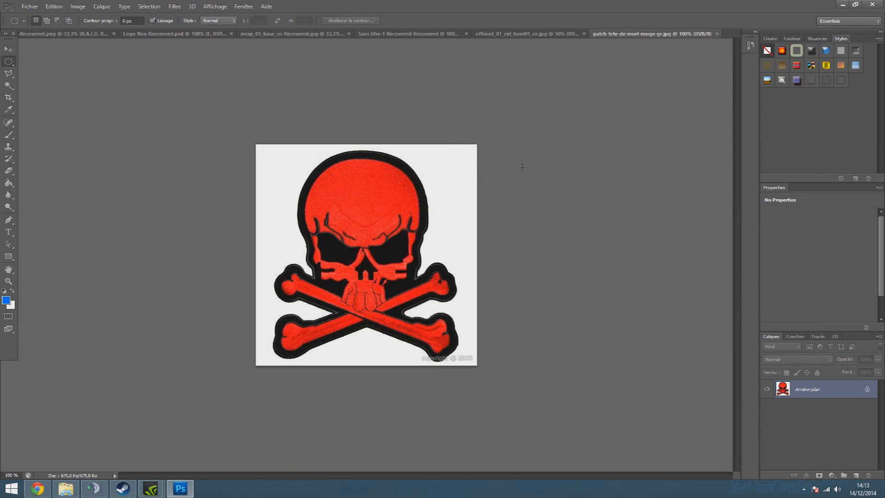
key(ctrl+plus)
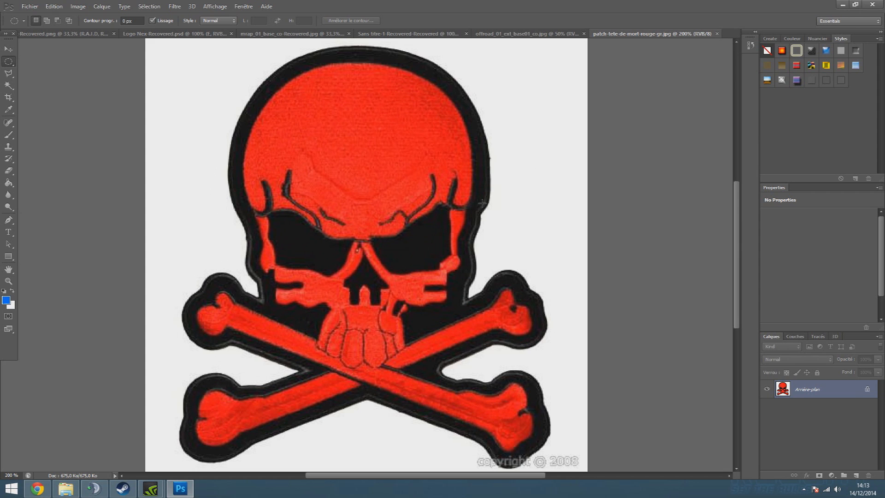
scroll(535, 168, up, 2)
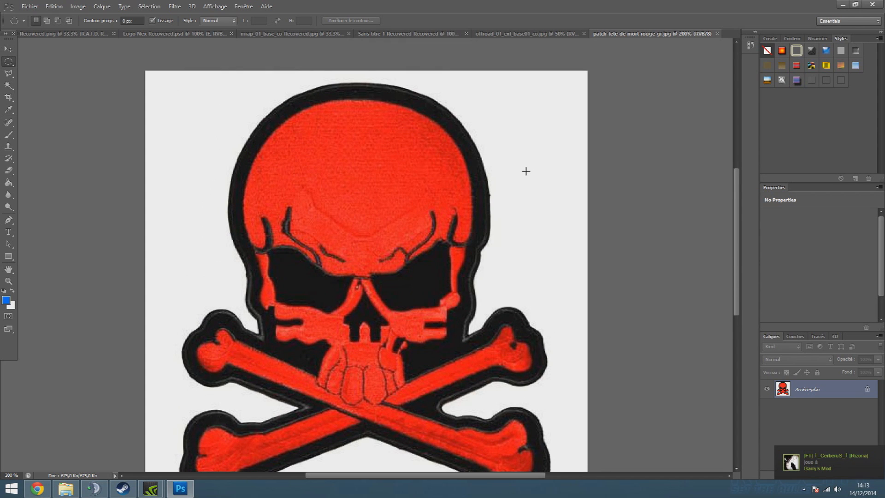
click(7, 75)
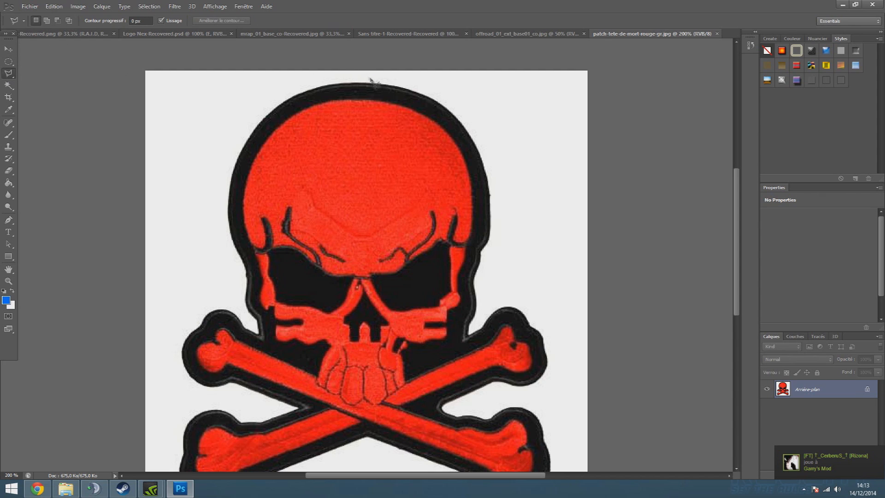
right_click(13, 77)
click(76, 93)
click(308, 86)
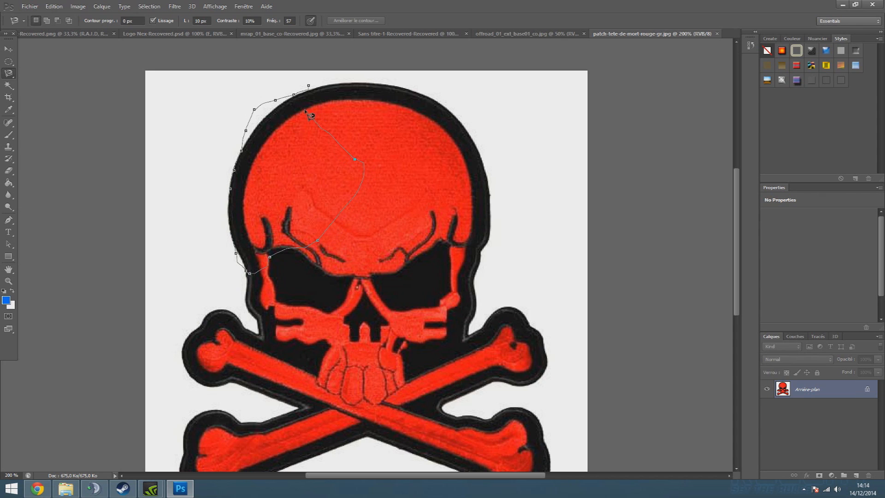
key(Escape)
Use the Polygonal Lasso to start outlining the patch from the skull's top down its right side to the upper right bone
right_click(11, 72)
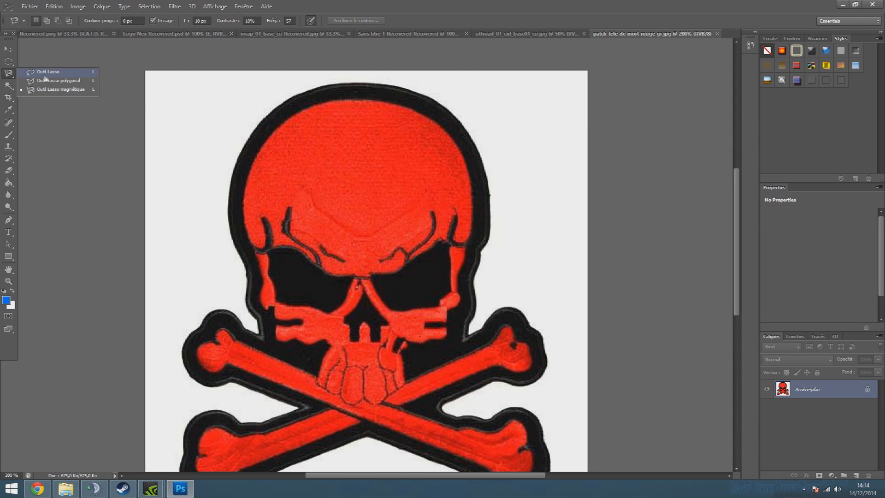
click(58, 81)
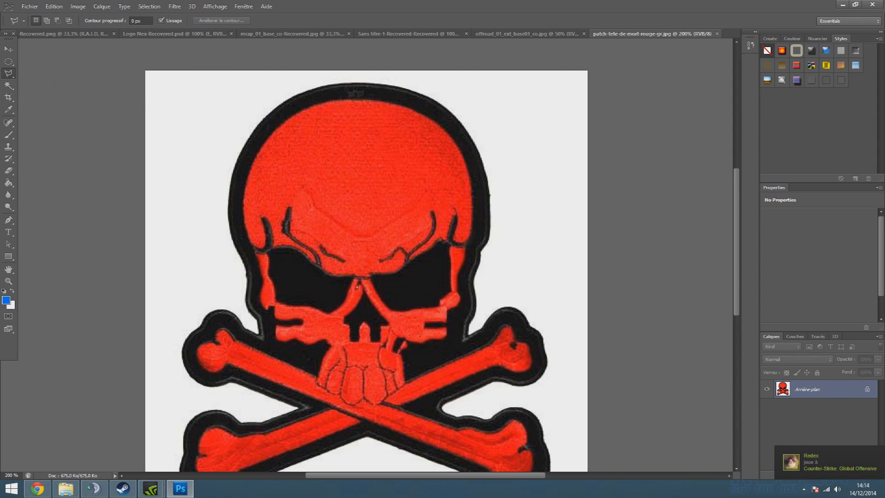
click(360, 84)
click(433, 99)
click(474, 134)
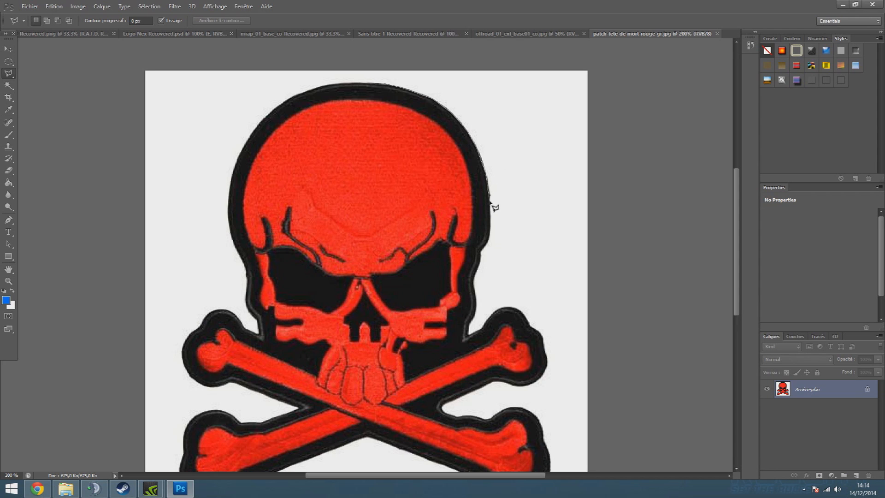
click(489, 231)
click(483, 245)
click(480, 254)
click(479, 260)
click(473, 277)
click(473, 316)
click(469, 325)
Continue the polygonal outline around the upper right bone and back in to the right notch between the bones
click(532, 331)
click(545, 368)
click(537, 380)
click(523, 385)
click(489, 378)
click(443, 400)
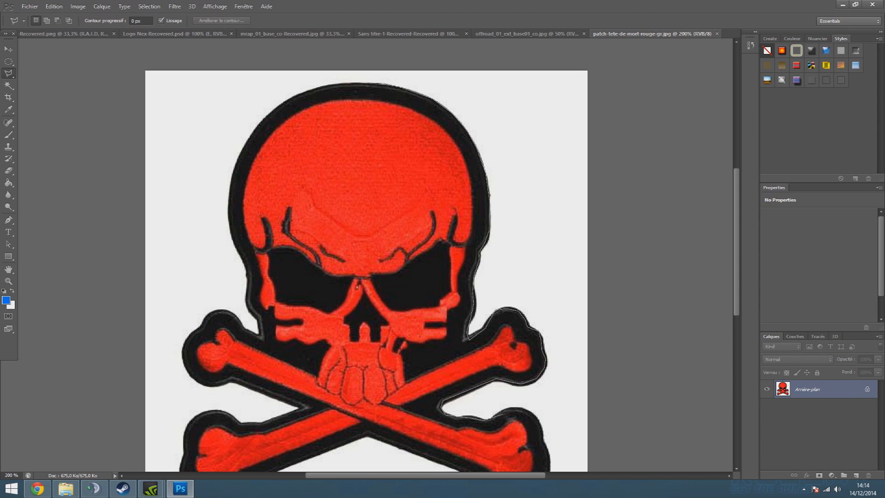
Extend the outline around the lower right bone and up to the bottom notch where the two bones cross
click(533, 419)
mouse_move(562, 490)
click(546, 361)
click(546, 374)
click(542, 387)
click(528, 394)
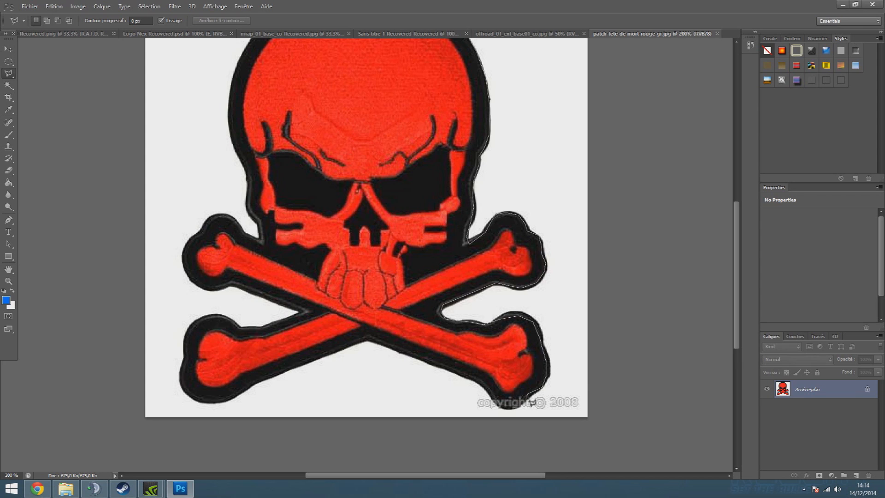
click(492, 395)
click(371, 337)
Trace the lower left bone's outer edge up to the left notch between the crossed bones
click(222, 397)
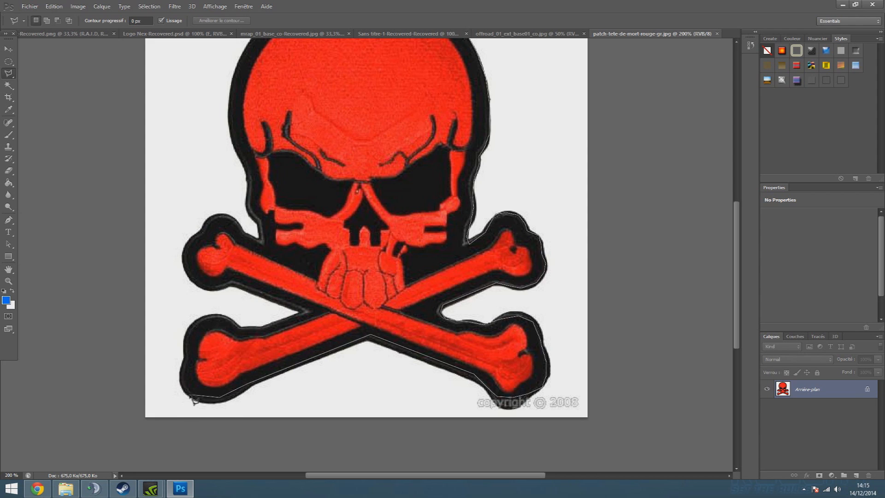
click(188, 395)
click(218, 320)
click(240, 327)
click(264, 328)
click(308, 309)
Trace around the upper left bone to the corner where it meets the skull's jaw
click(233, 283)
click(194, 283)
click(184, 256)
click(192, 237)
click(225, 220)
click(269, 245)
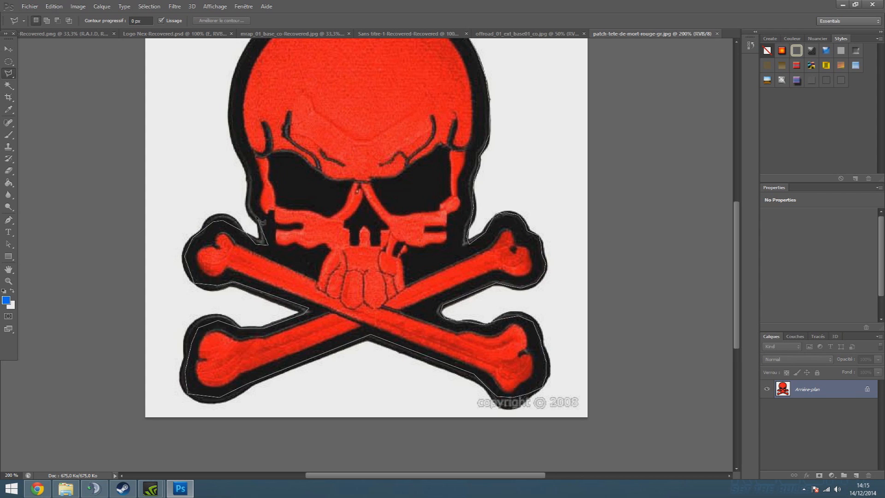
Trace up the skull's left side and close the selection at the starting point on top of the skull
click(251, 186)
click(248, 165)
click(233, 123)
scroll(246, 58, up, 3)
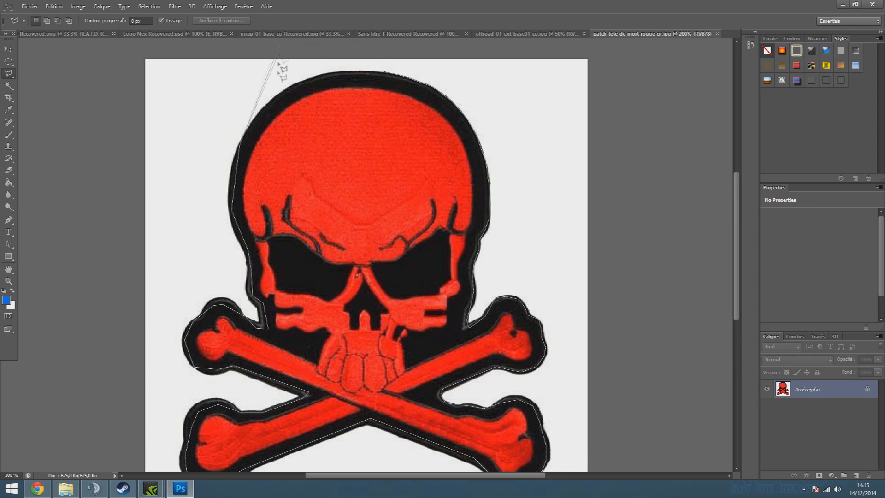
click(281, 93)
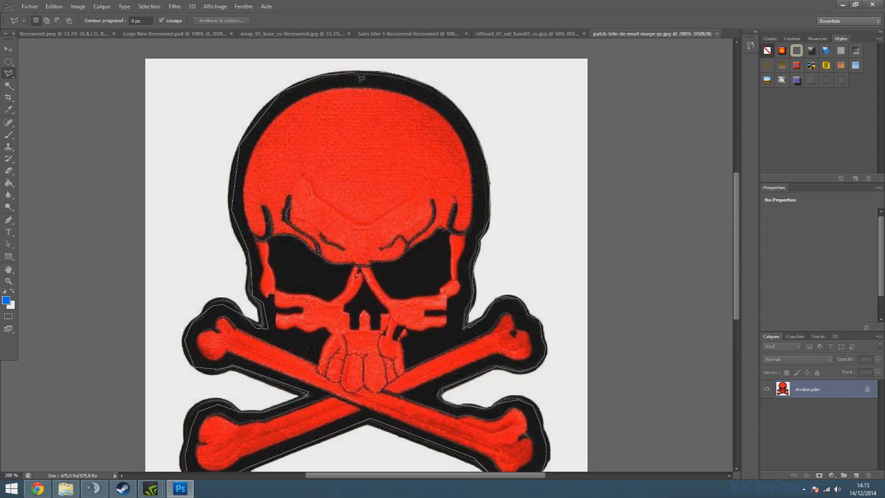
click(364, 75)
scroll(457, 184, down, 3)
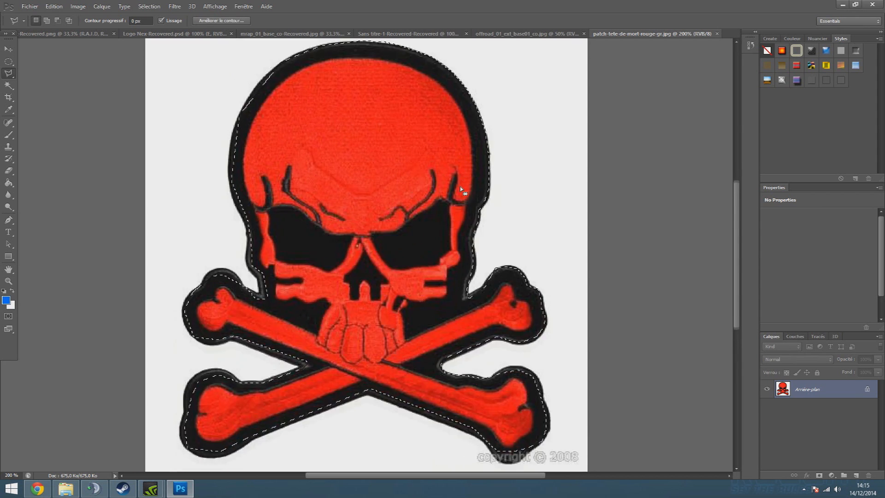
Copy the selected skull and crossbones into offroad_01_ext_base01_co.jpg and move it slightly down over the blue roof panel
scroll(453, 193, up, 3)
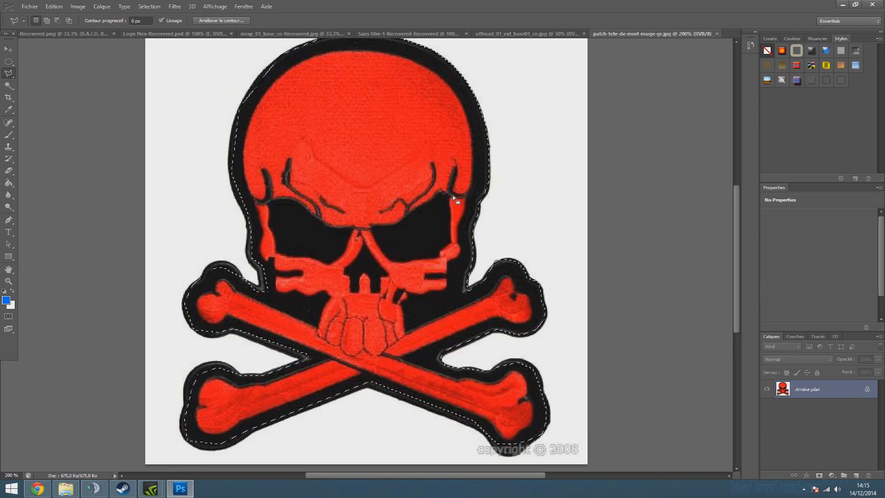
click(526, 34)
scroll(465, 170, down, 1)
scroll(460, 176, down, 1)
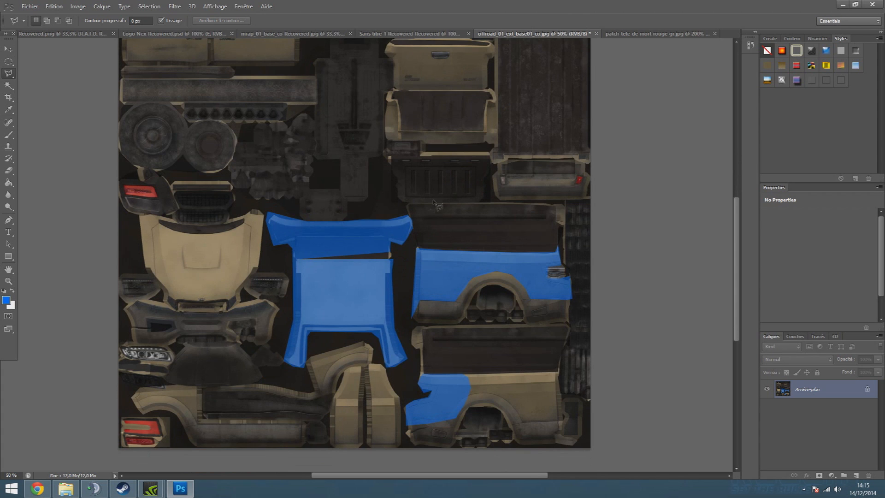
key(ctrl+v)
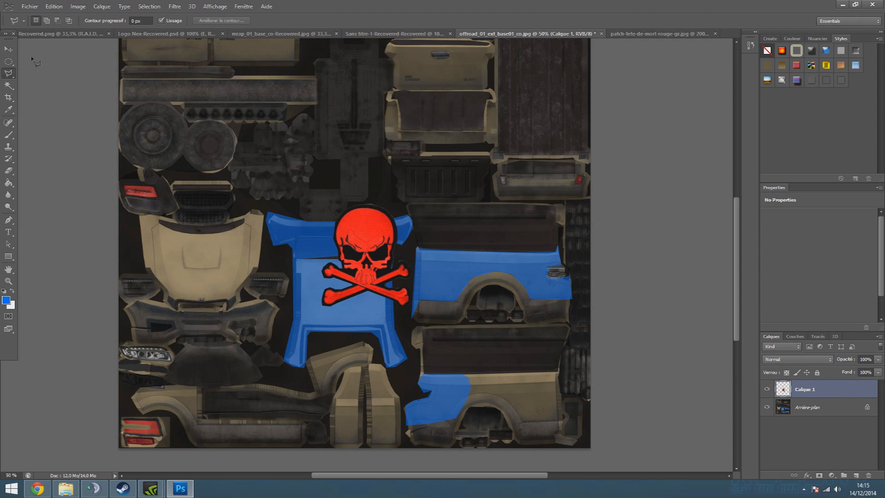
click(8, 53)
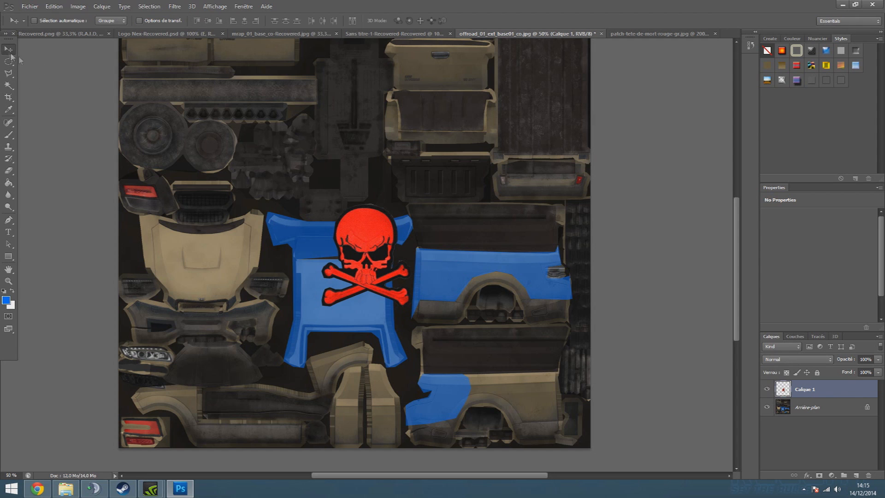
drag(377, 266, 375, 302)
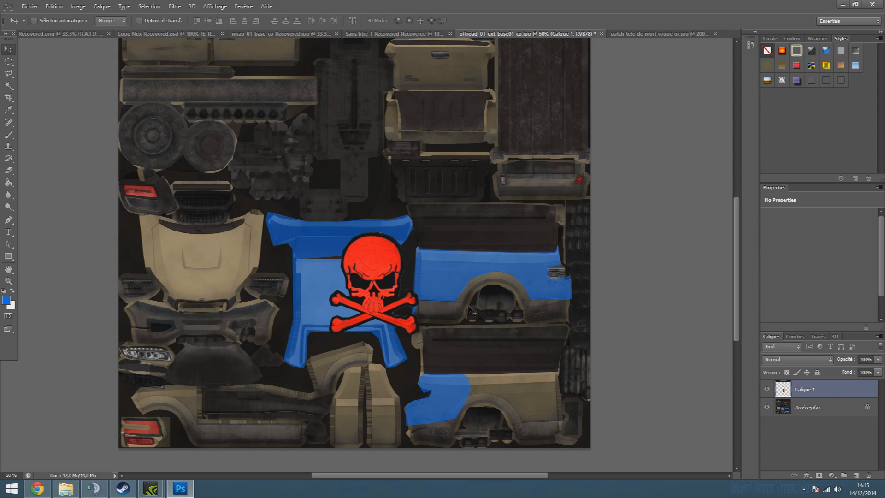
Scale the pasted skull and crossbones down proportionally to about 44.5% and apply the transformation
key(ctrl+t)
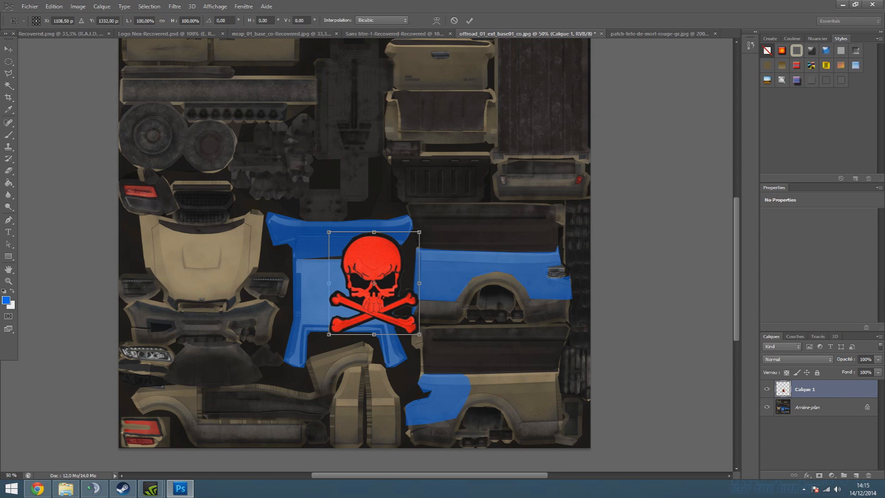
drag(418, 332, 553, 134)
key(ctrl+z)
drag(420, 335, 396, 307)
drag(539, 215, 423, 231)
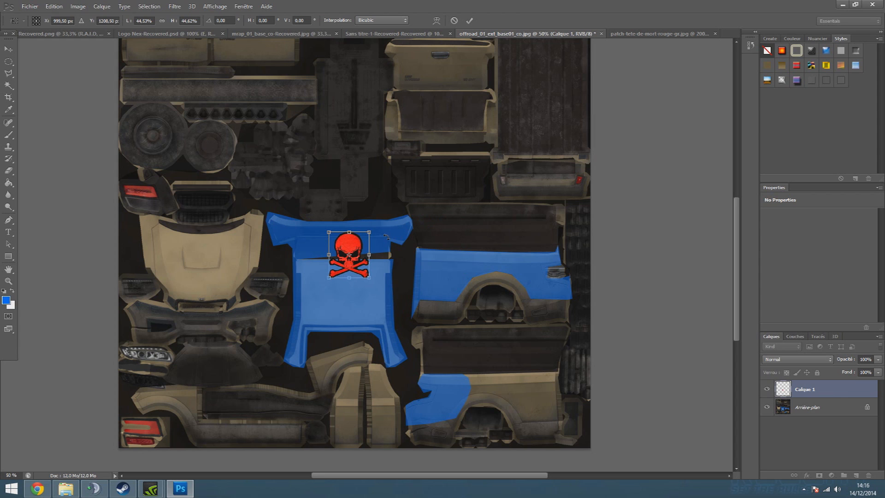
key(Return)
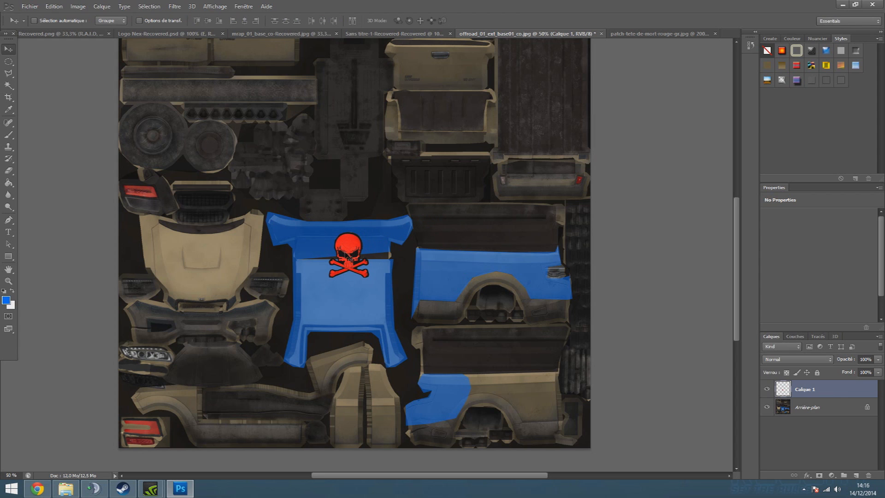
Move the skull and crossbones onto the middle of the beige hood and deselect its layer
drag(359, 259, 216, 269)
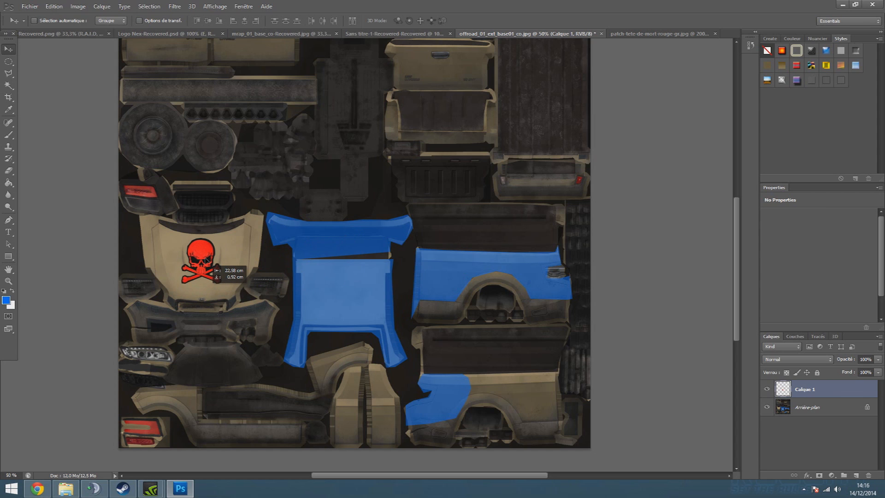
drag(205, 257, 205, 257)
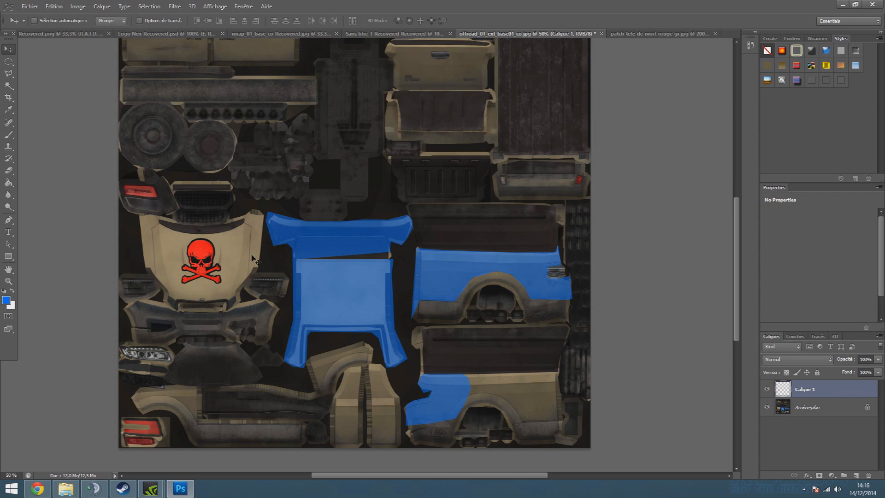
scroll(226, 272, up, 1)
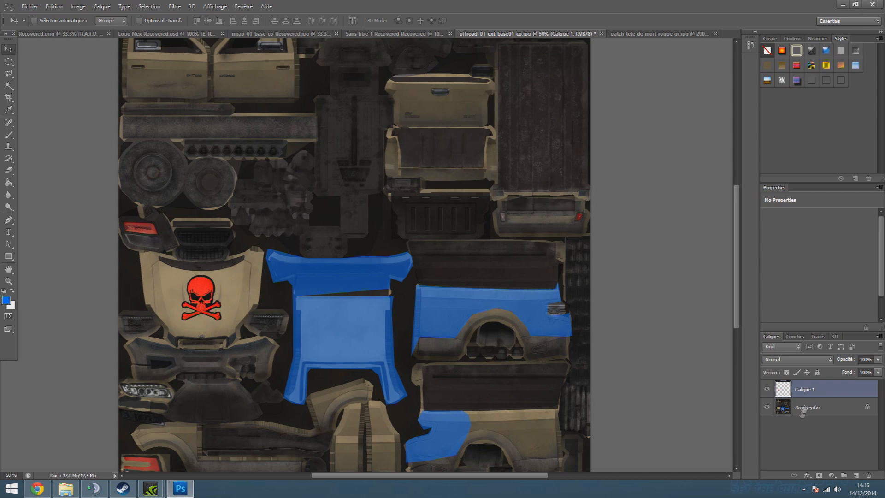
click(812, 441)
scroll(571, 395, up, 2)
scroll(571, 394, down, 1)
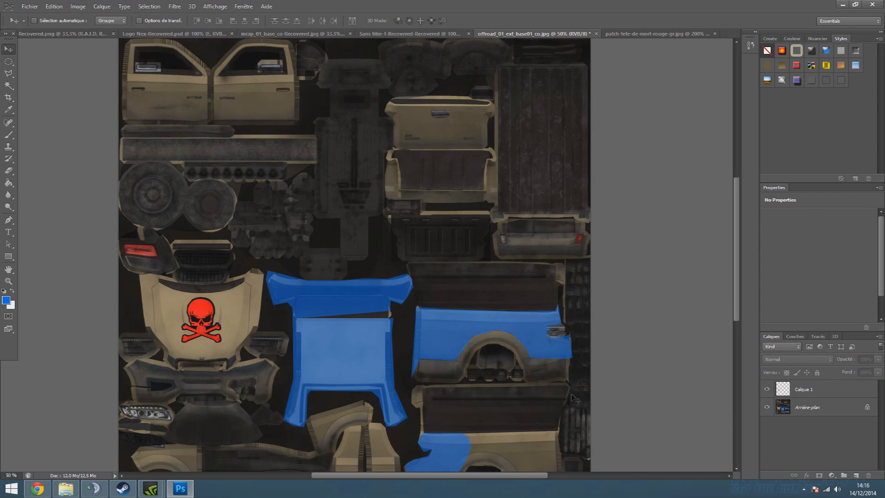
Look through the other open skin and logo documents, then return to the offroad texture and examine its panels
scroll(576, 397, down, 2)
scroll(562, 378, up, 3)
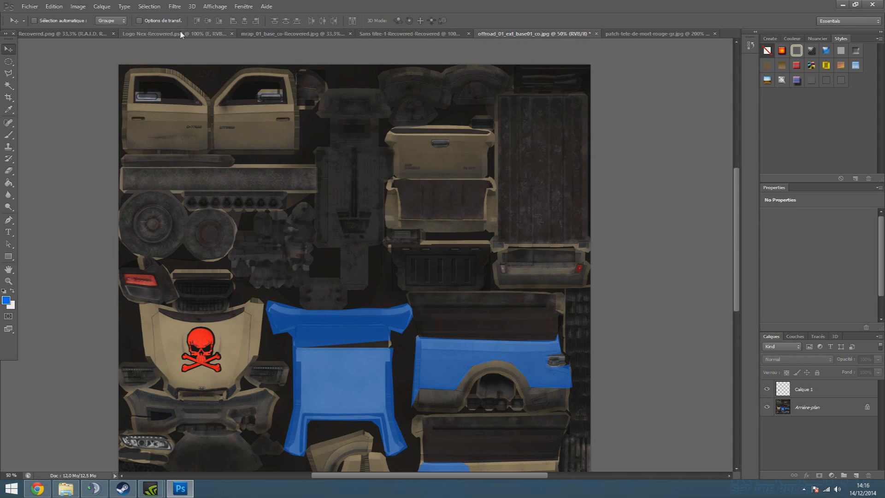
click(372, 35)
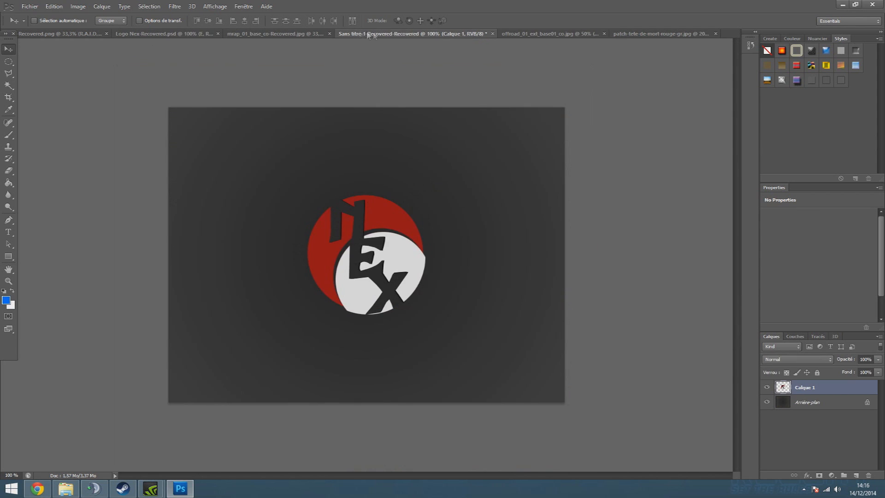
click(548, 34)
click(656, 34)
click(267, 34)
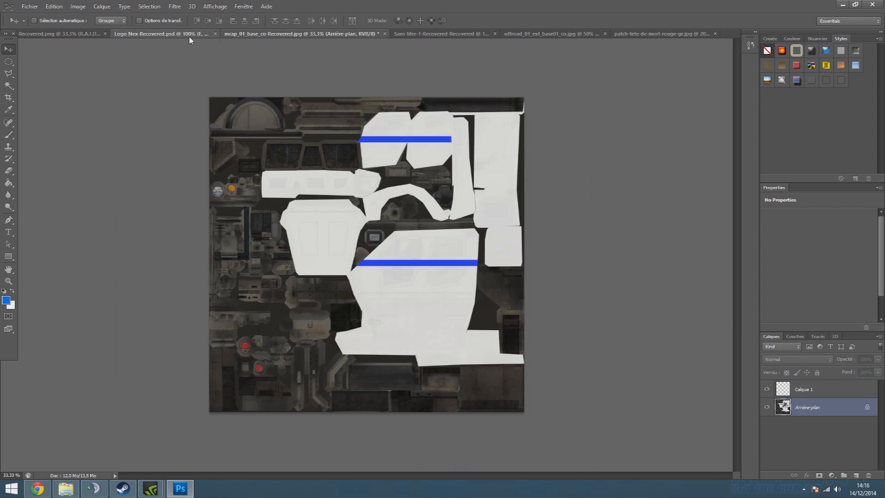
click(189, 34)
click(60, 34)
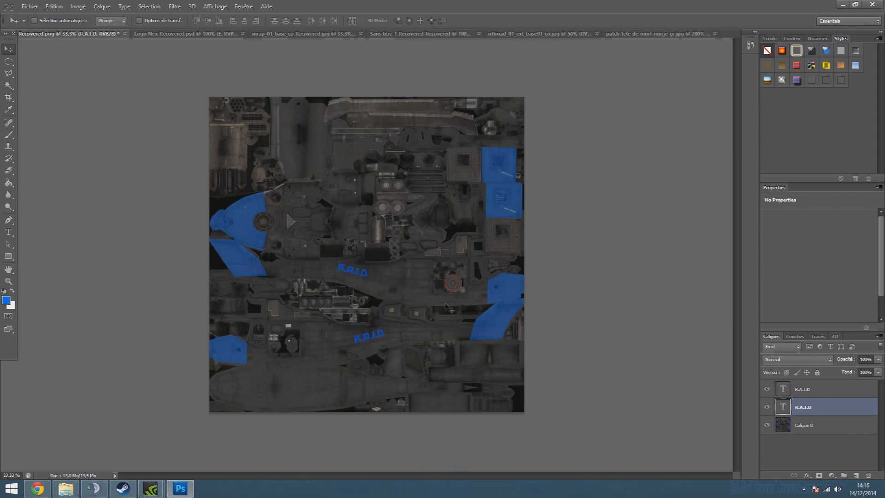
click(674, 31)
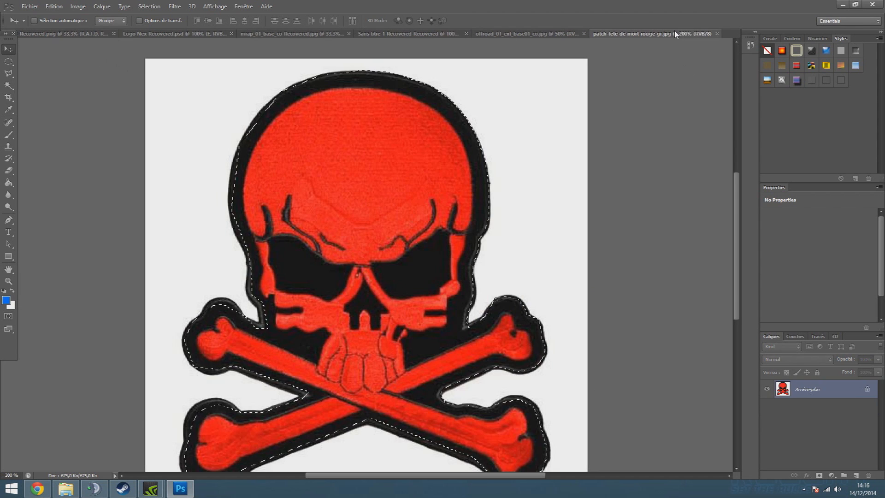
click(541, 35)
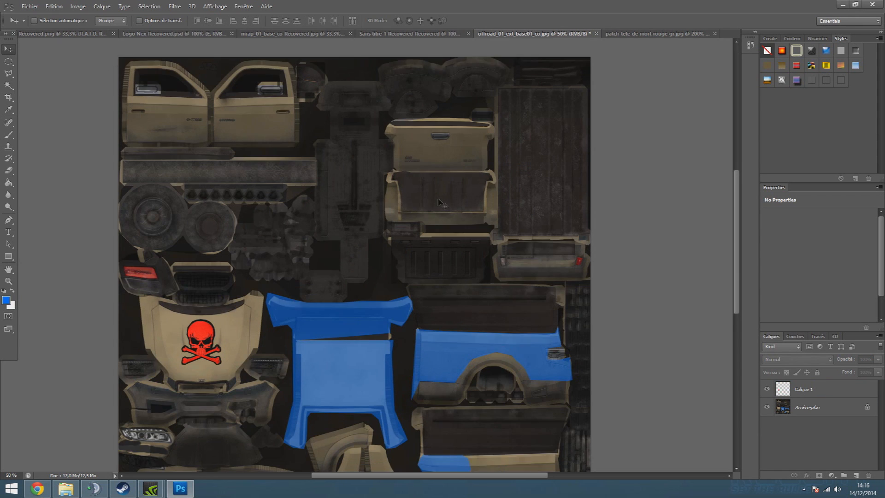
scroll(382, 228, down, 1)
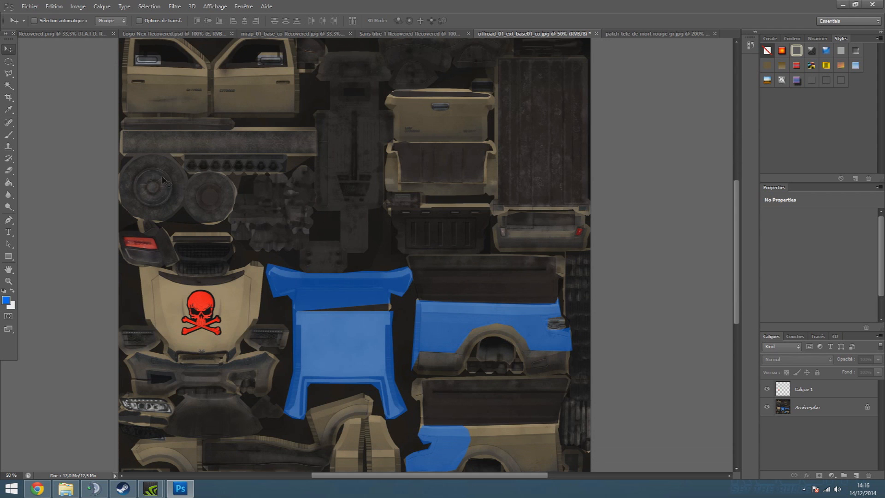
scroll(172, 184, up, 1)
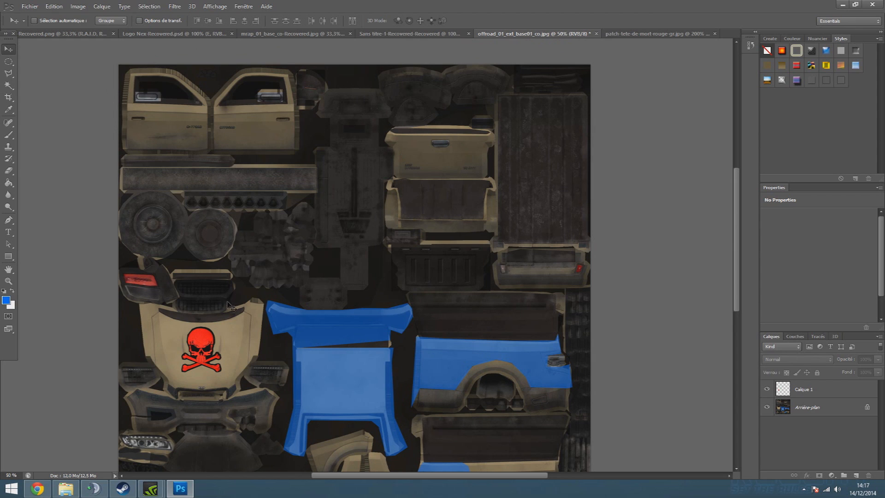
scroll(378, 320, down, 2)
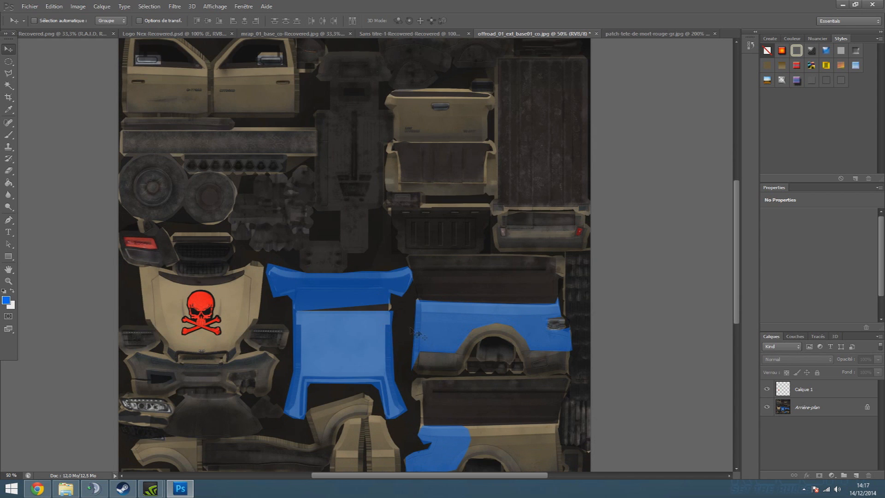
scroll(451, 395, down, 1)
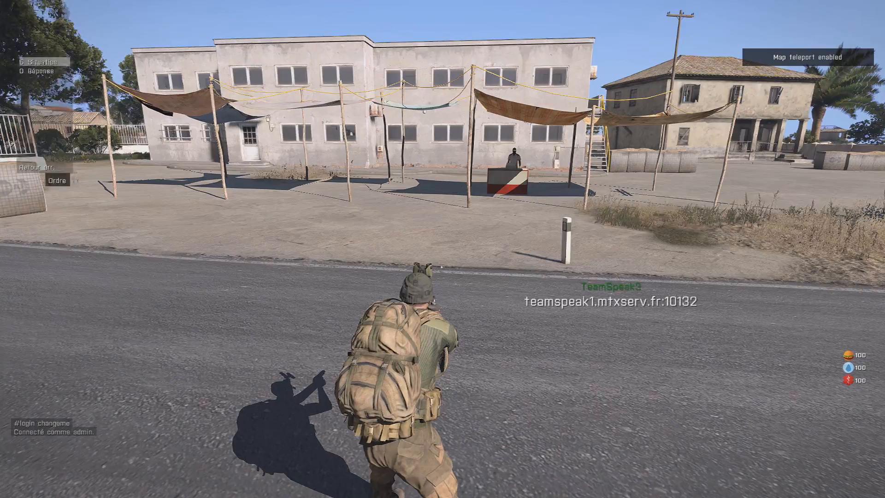
key(w)
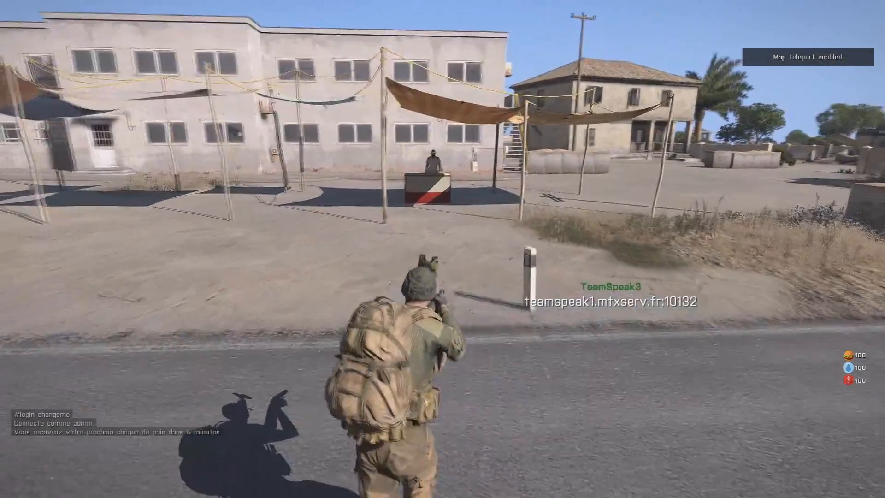
key(w)
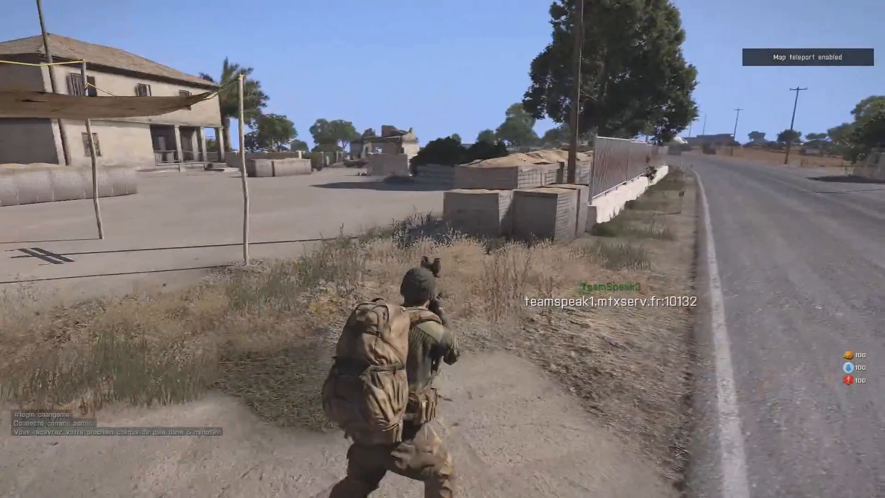
key(w)
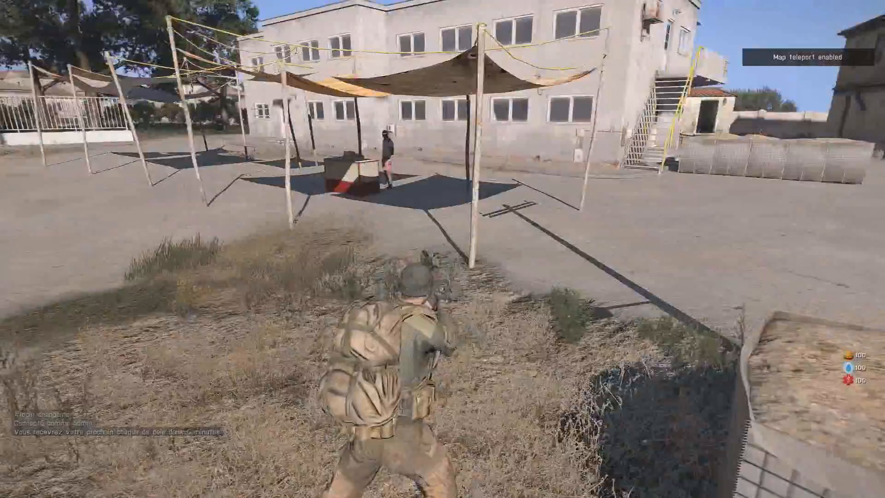
Walk to the car shop vendor under the canopy and open the vehicle shop
key(w)
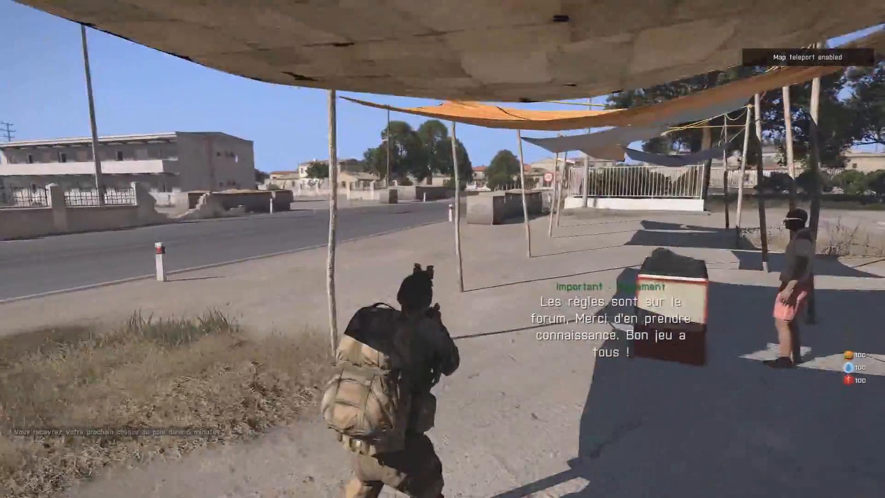
key(w)
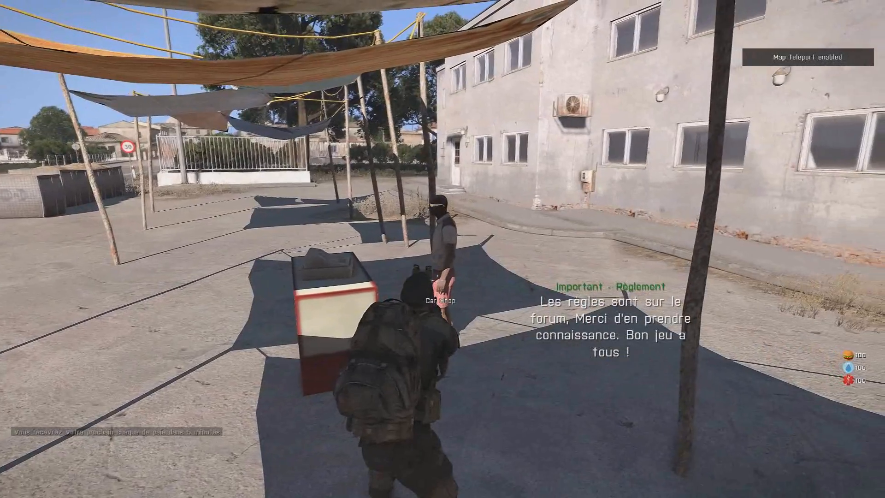
key(space)
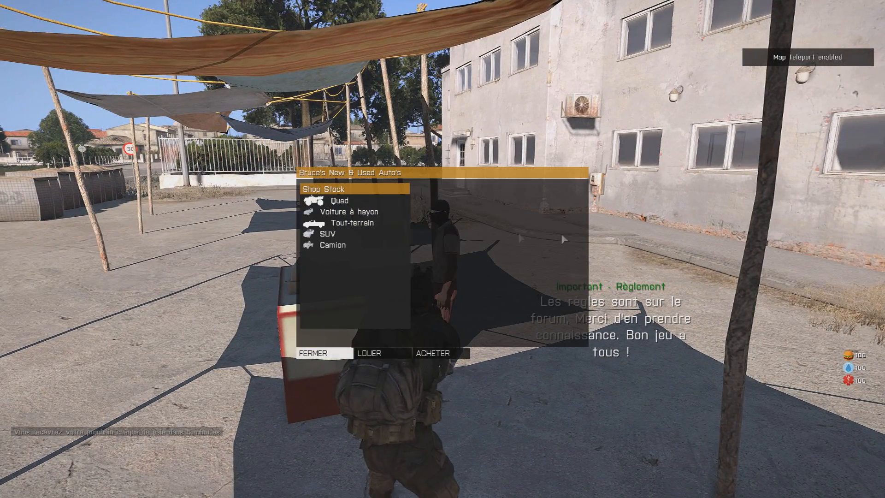
Buy the Tout-terrain with the unnamed colour entry at the end of its colour list
click(350, 223)
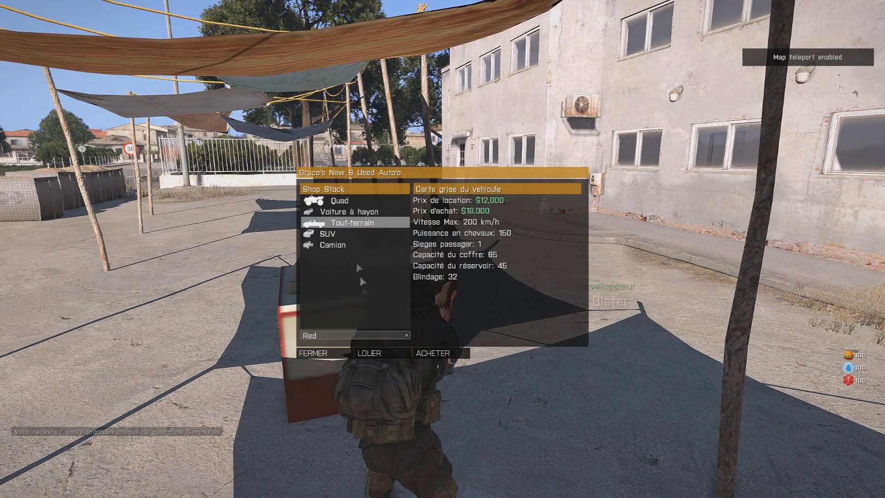
click(364, 335)
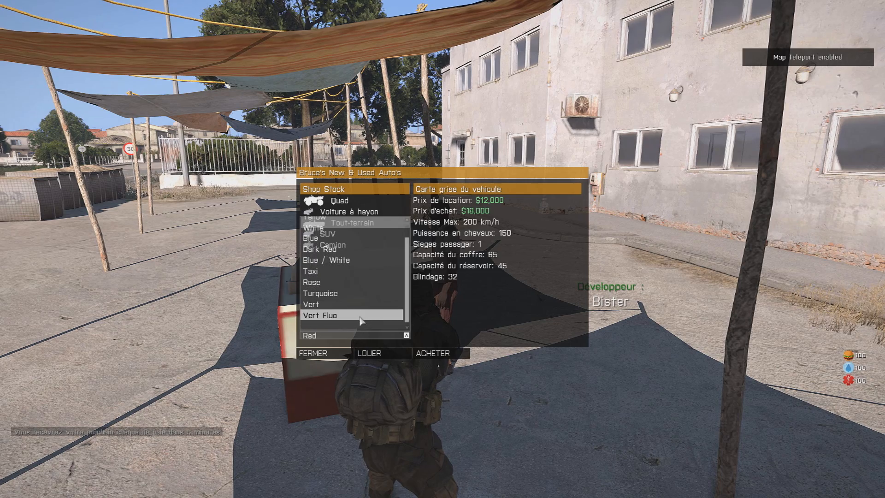
click(356, 326)
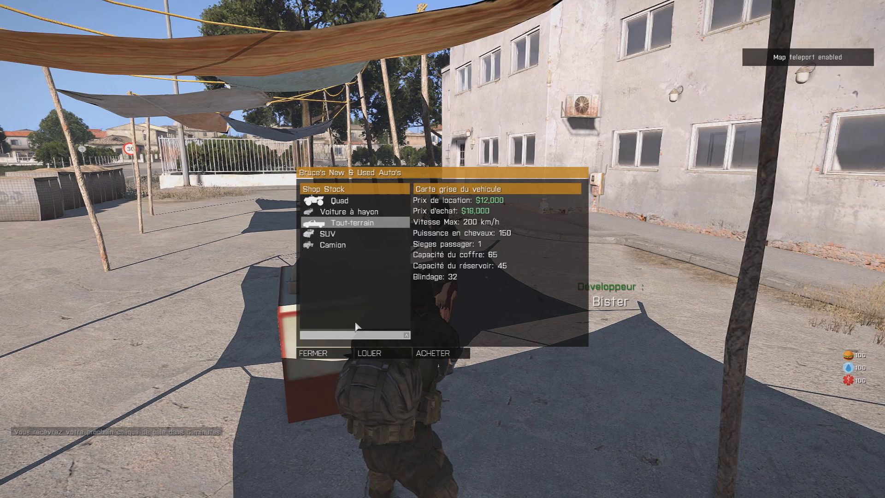
click(434, 353)
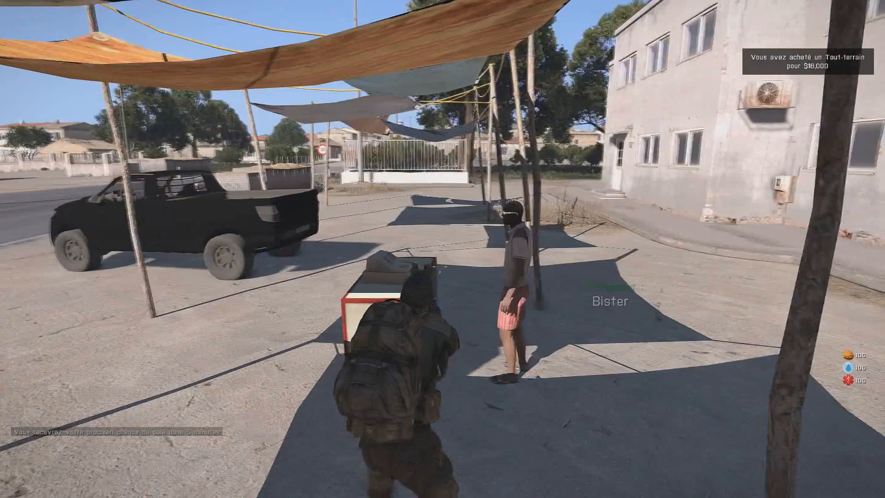
Walk around the purchased pickup to check its blue rear panels, roof and hood
key(w)
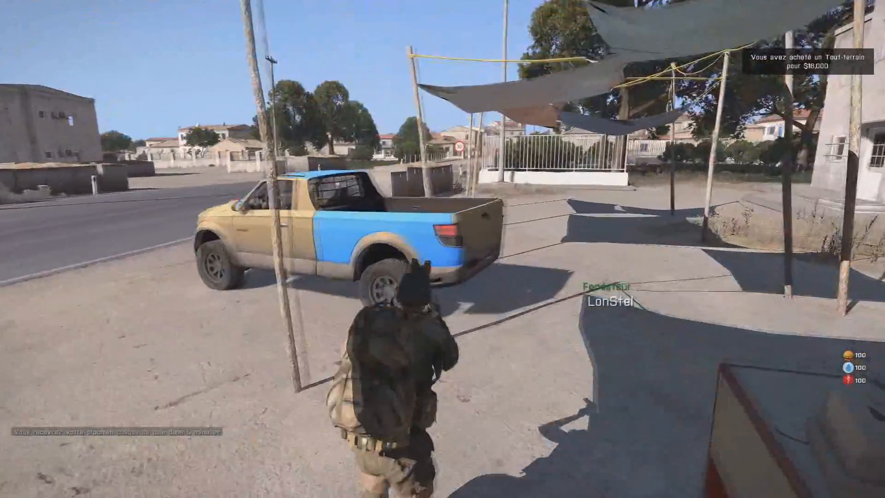
key(d)
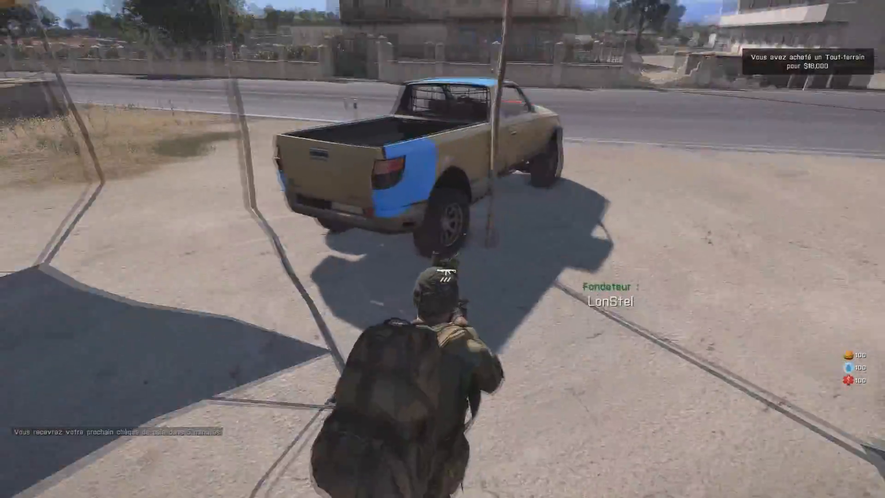
key(w)
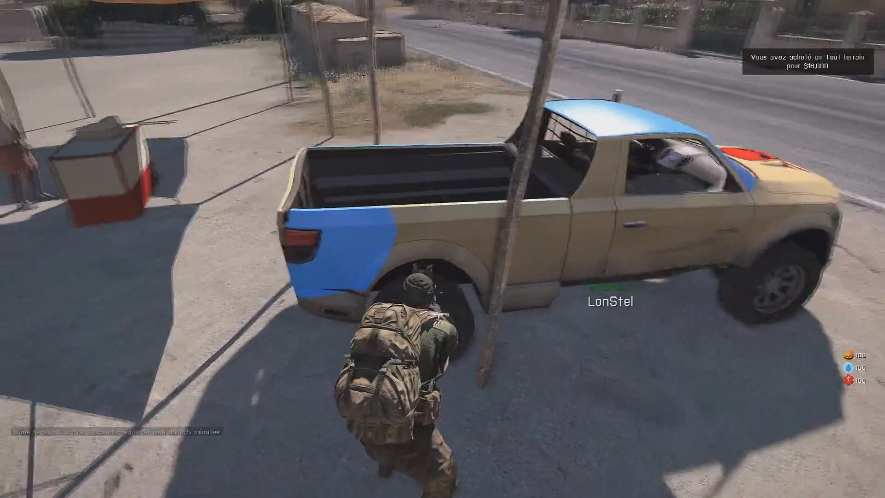
key(d)
key(d)
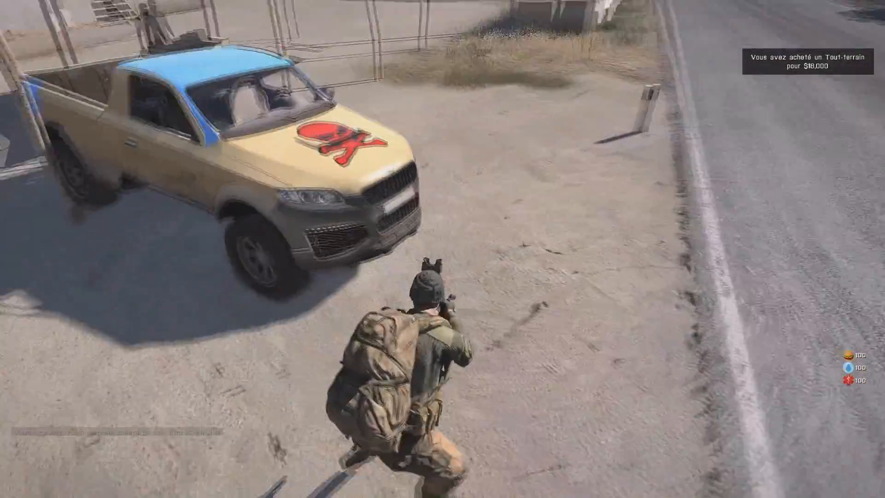
key(w)
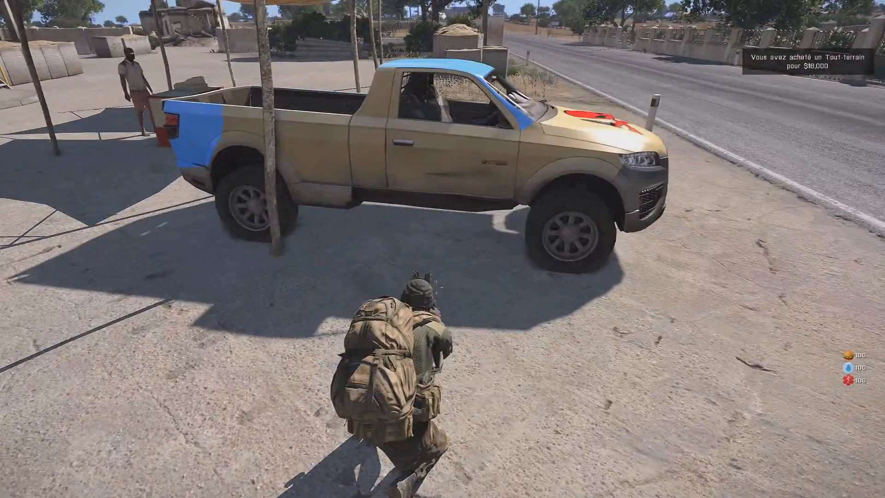
Examine the pickup's skull and crossbones from the front, and the blue bed panel on the driver's side
key(w)
key(d)
key(d)
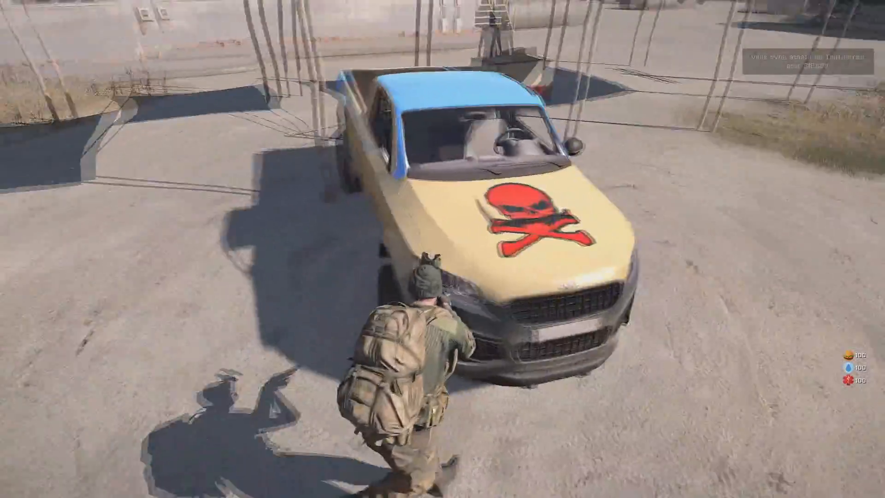
key(d)
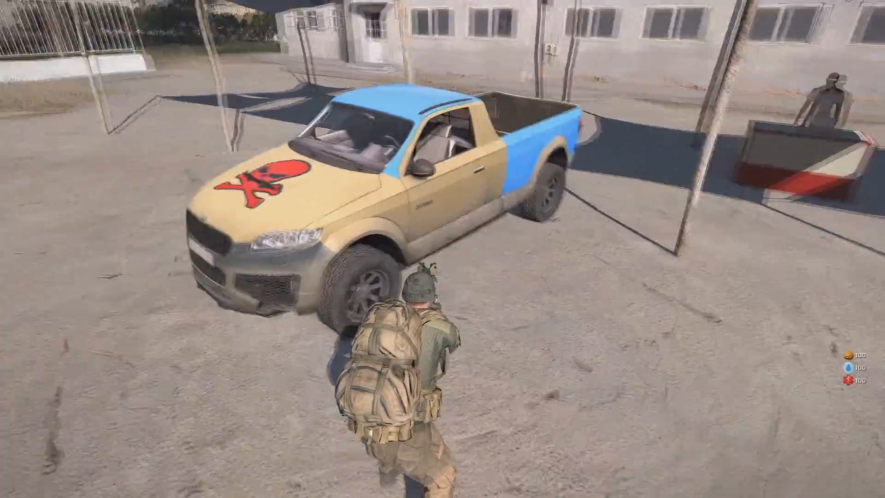
key(d)
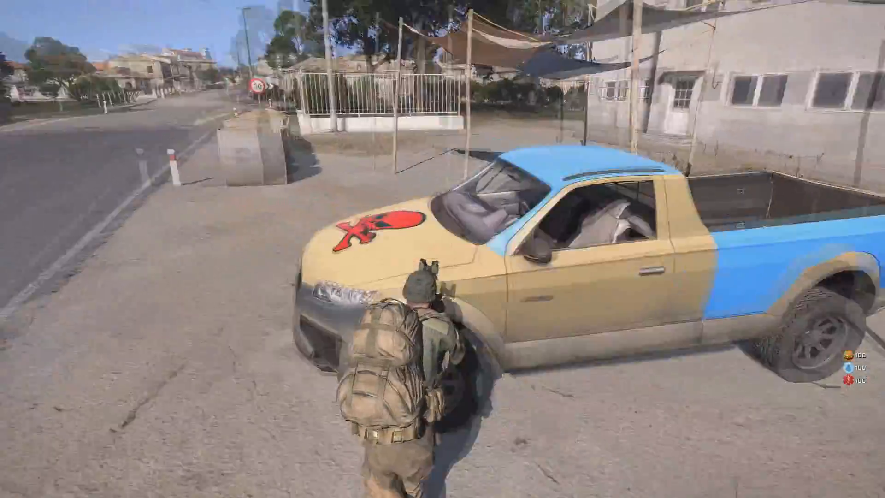
key(a)
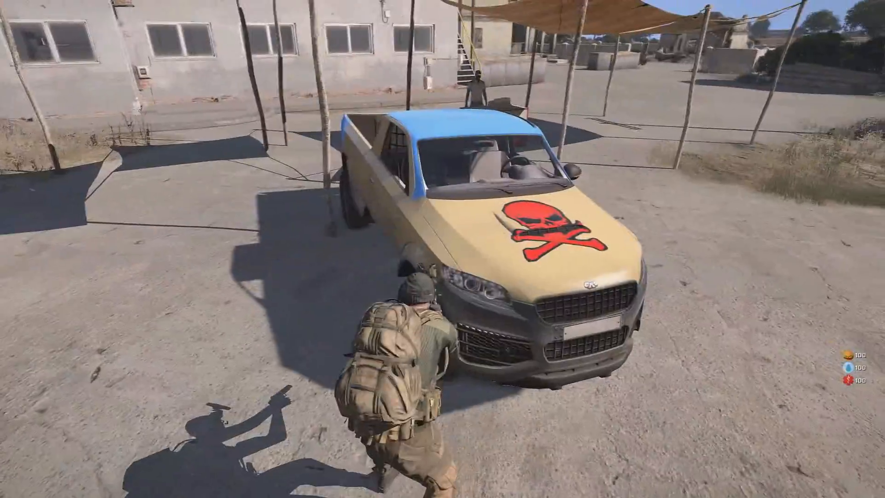
key(a)
key(alt)
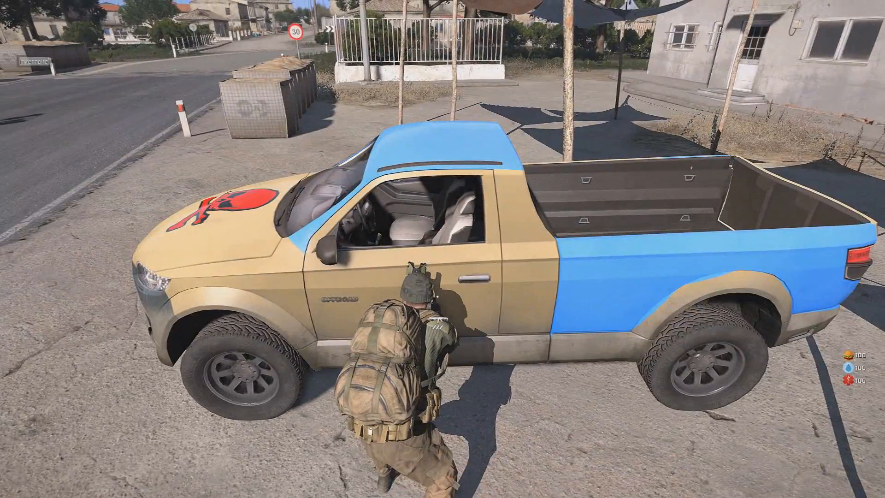
Unlock the pickup, get in and drive it forward onto the road, clear of the spawn spot
key(u)
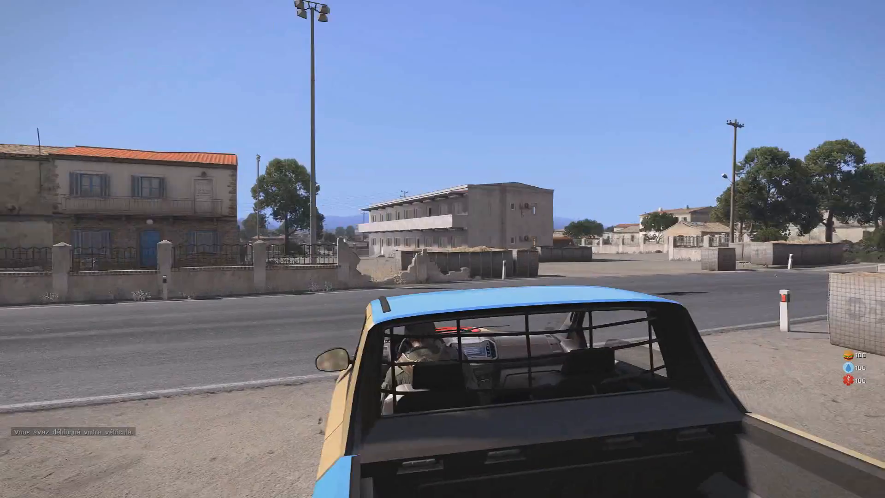
key(w)
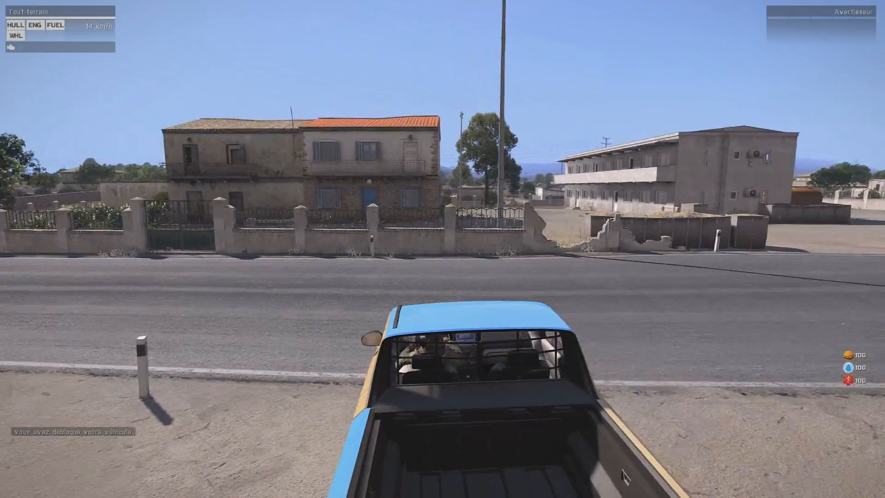
key(a)
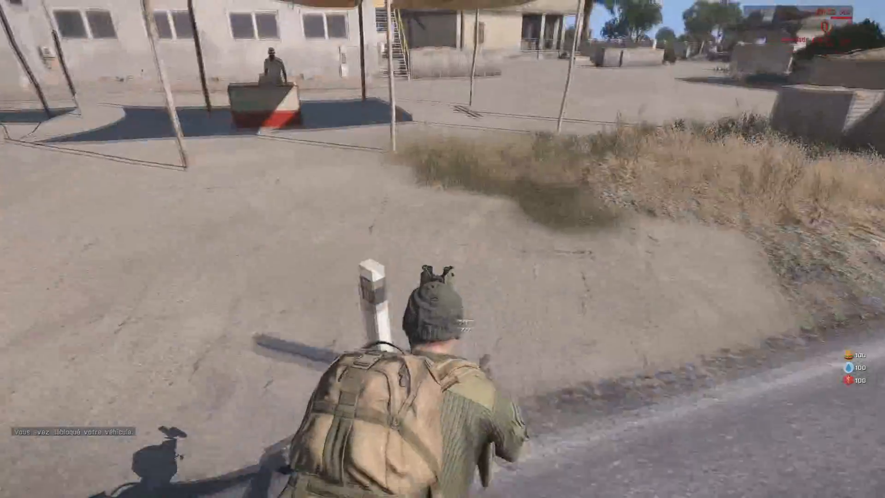
Return to the car shop vendor on foot and buy an SUV
key(w)
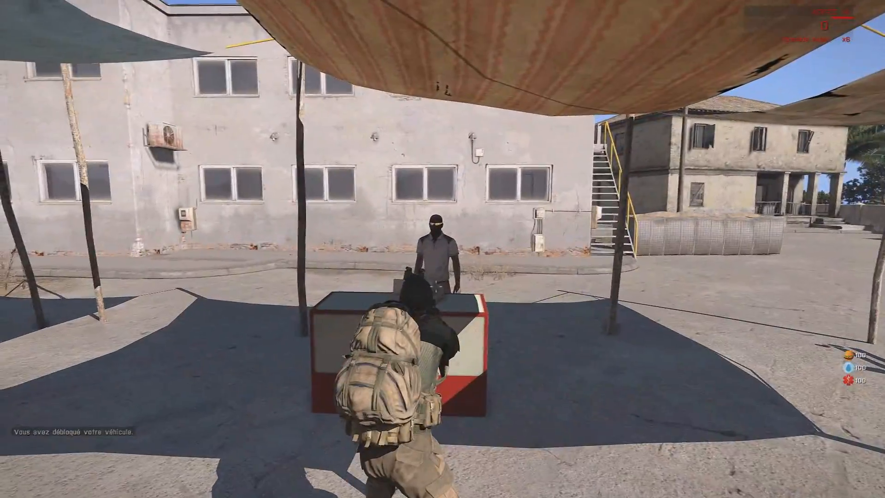
key(w)
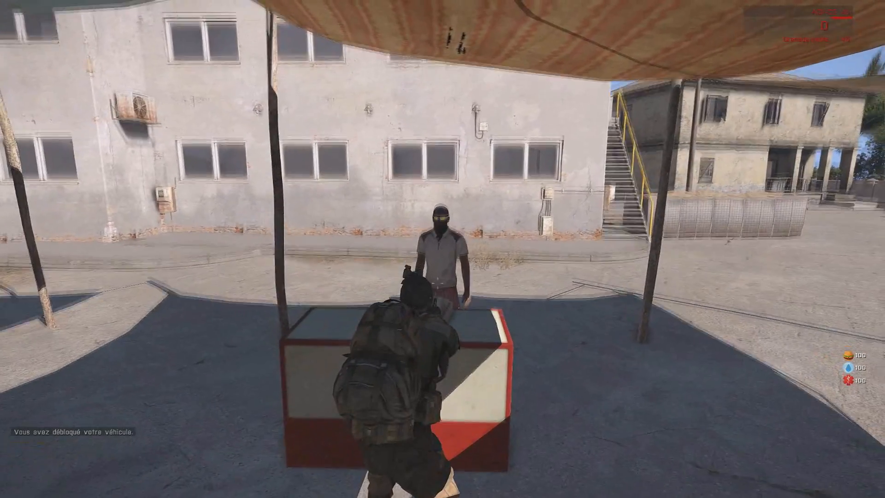
key(space)
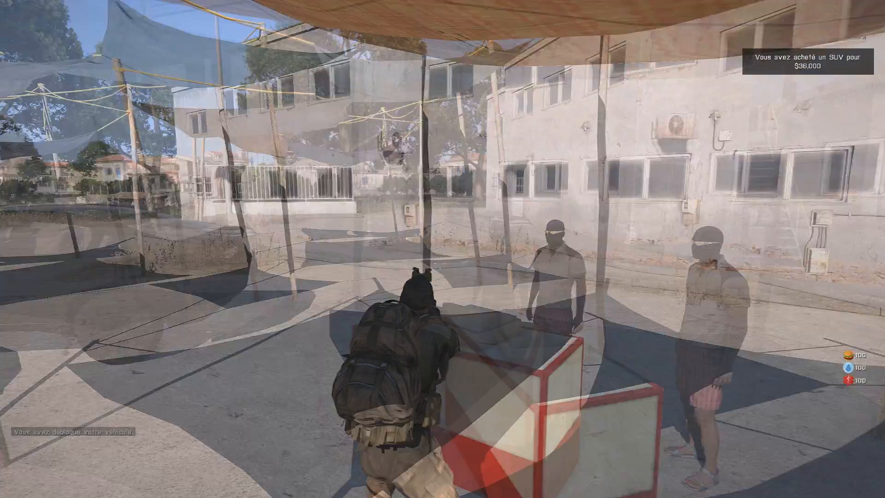
Walk to the purchased SUV and inspect the red stripes on its roof and trunk
key(w)
key(w)
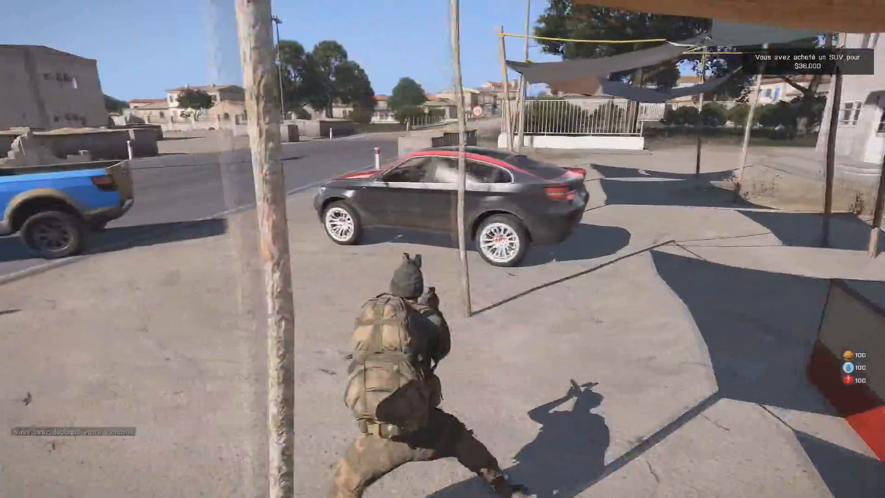
key(w)
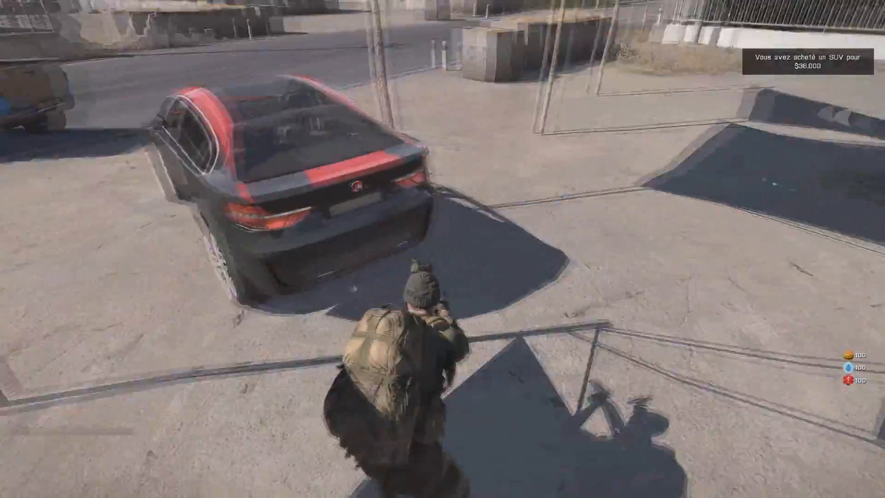
key(w)
key(w)
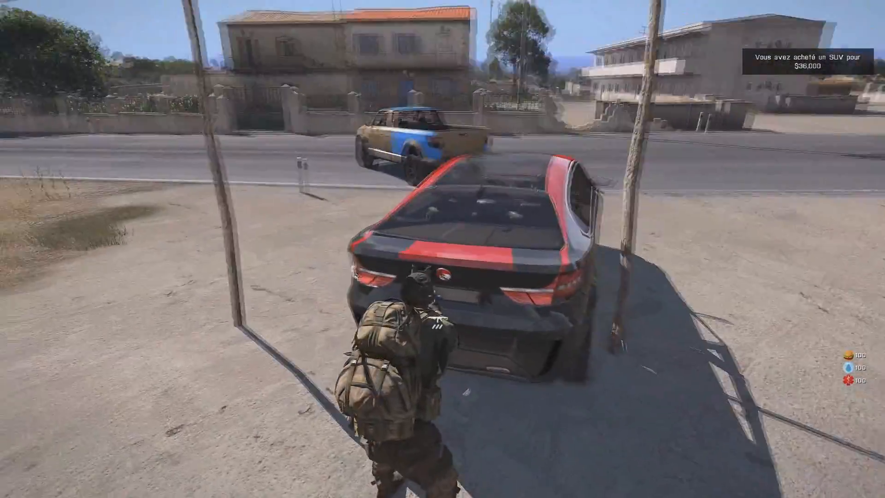
Switch to first-person view and examine the custom logo on the SUV's rear wheel hub up close
key(s)
key(d)
key(KP_Enter)
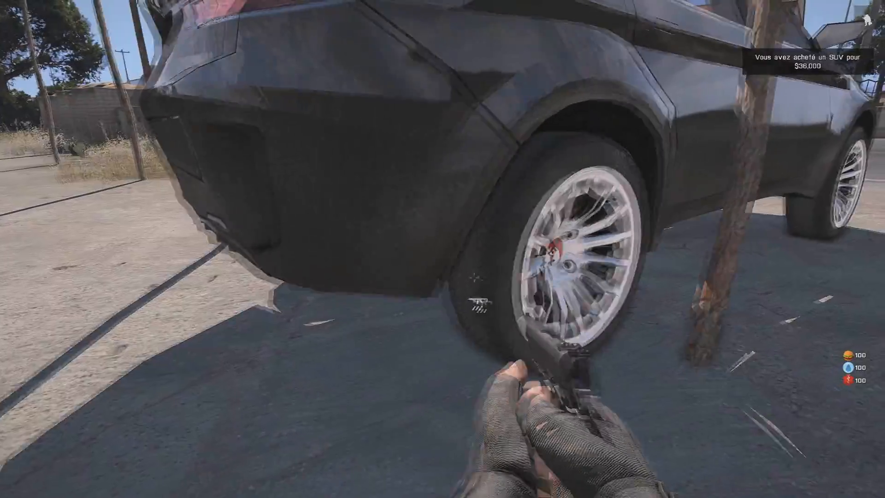
key(w)
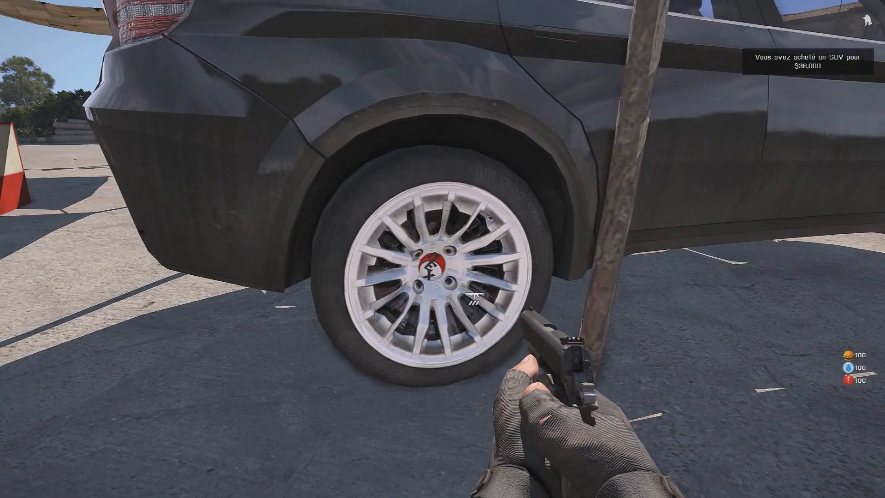
key(w)
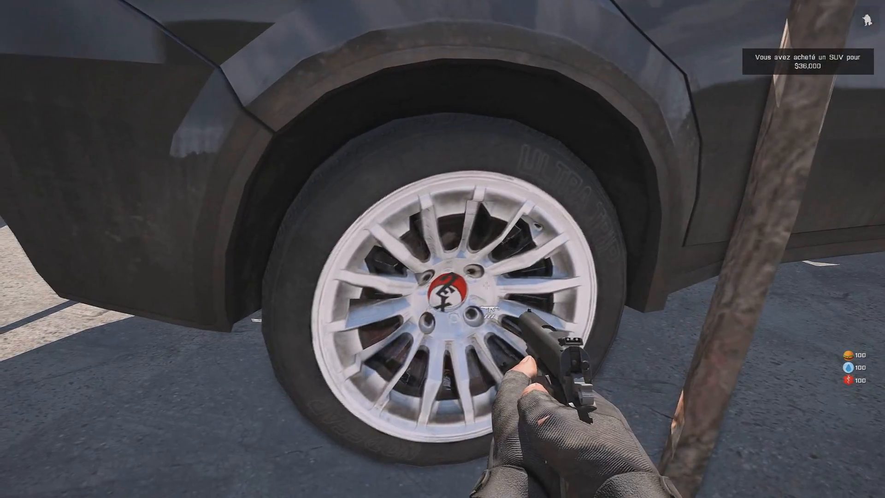
key(w)
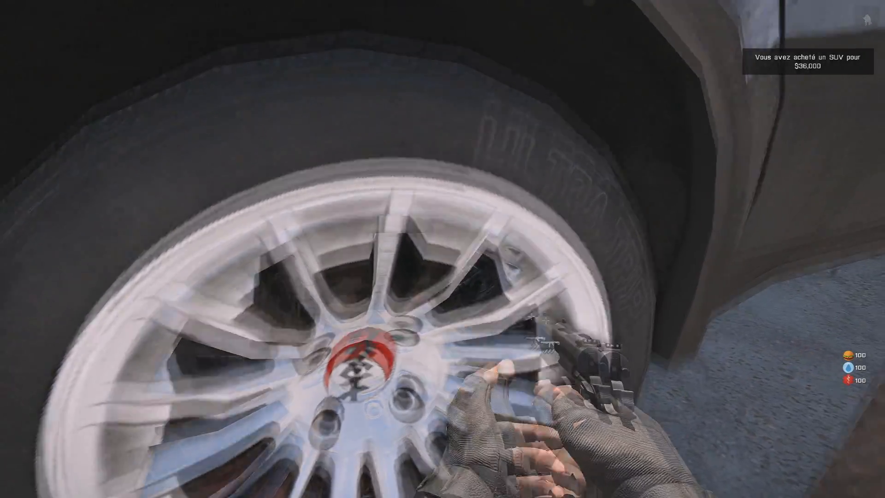
key(s)
Go to the front of the SUV and examine the red hood stripe and grille badge in first-person view
key(w)
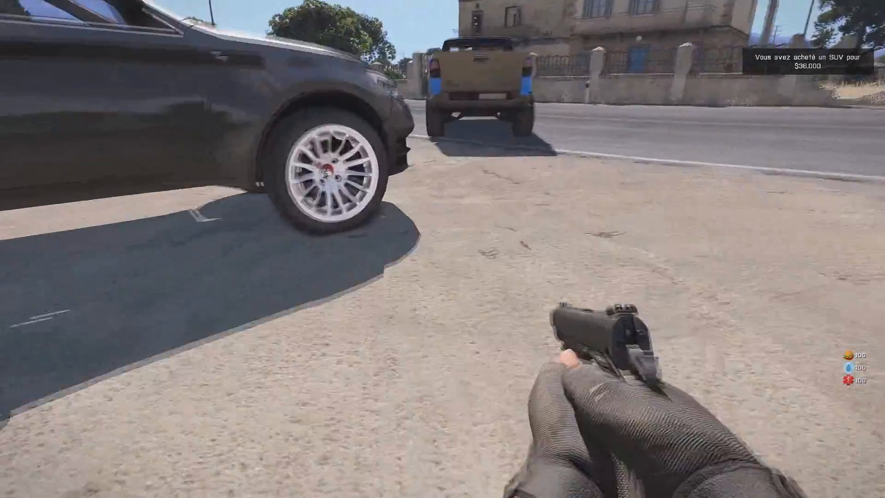
key(KP_Enter)
key(x)
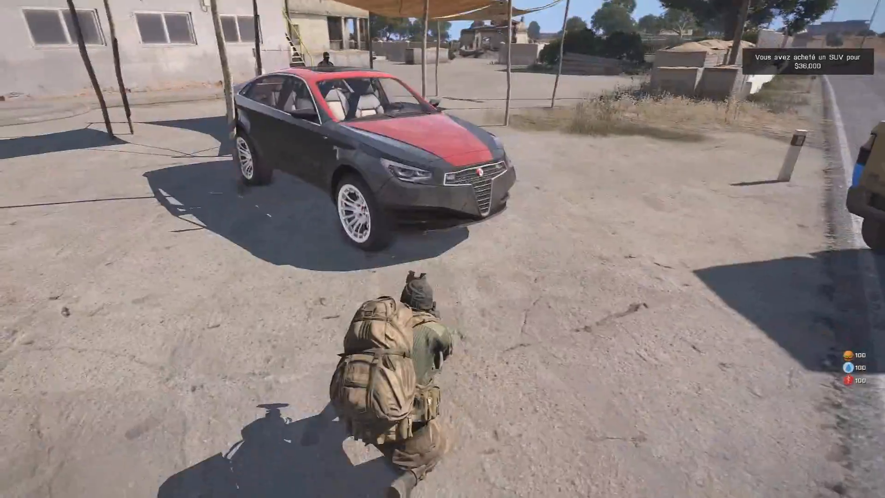
key(w)
key(KP_Enter)
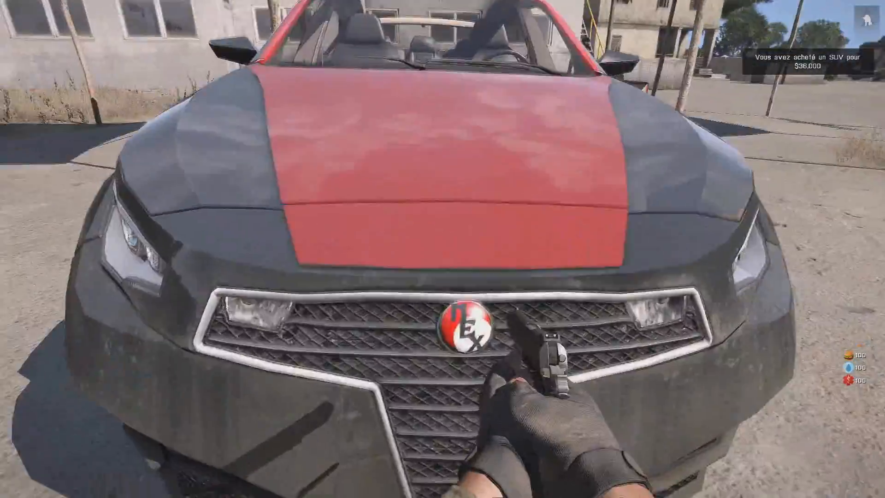
key(x)
key(w)
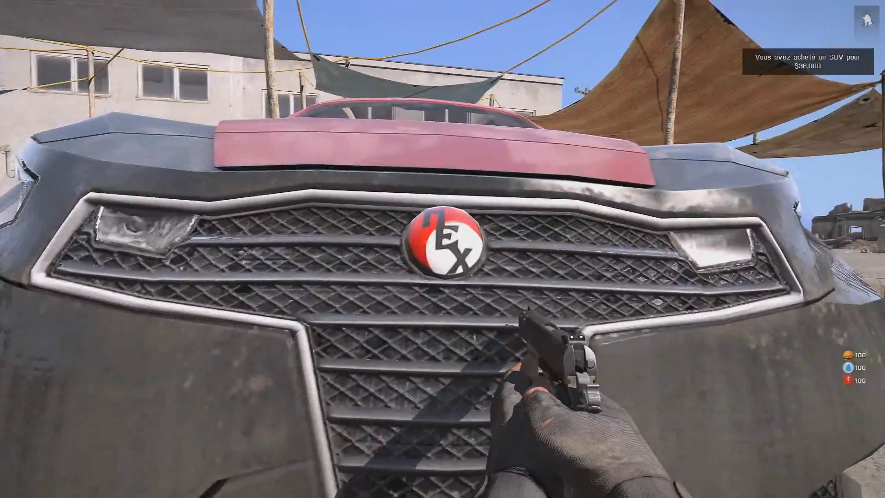
key(w)
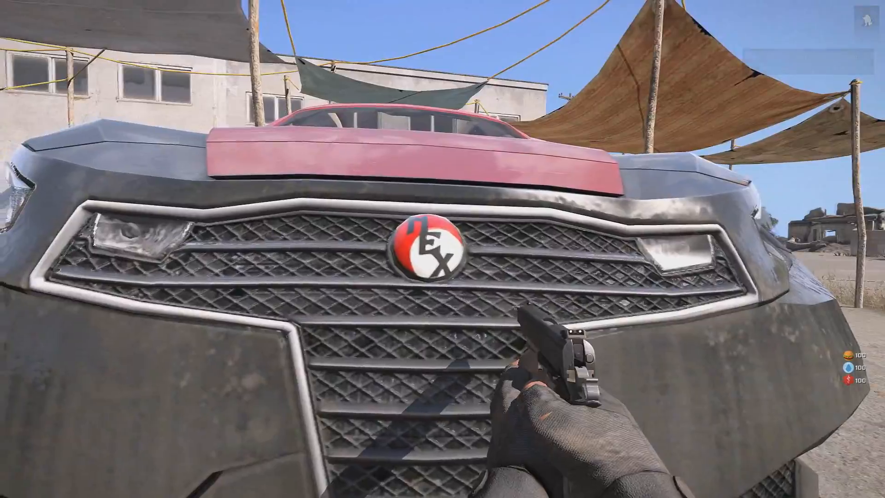
Return to third-person view and walk from the SUV to the custom-skinned offroad parked on the road
key(KP_Enter)
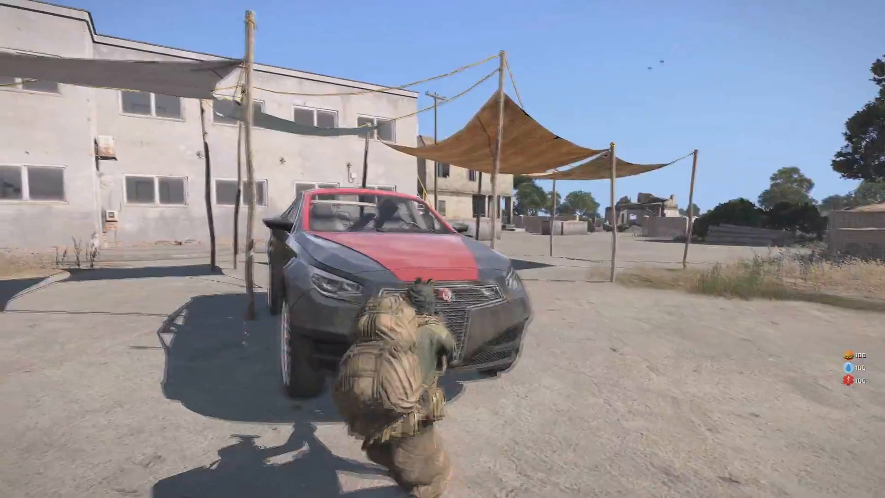
key(a)
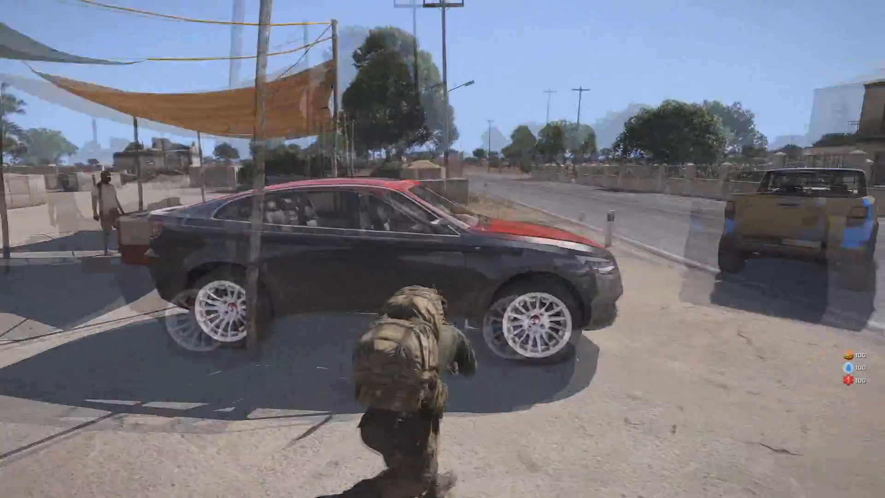
key(w)
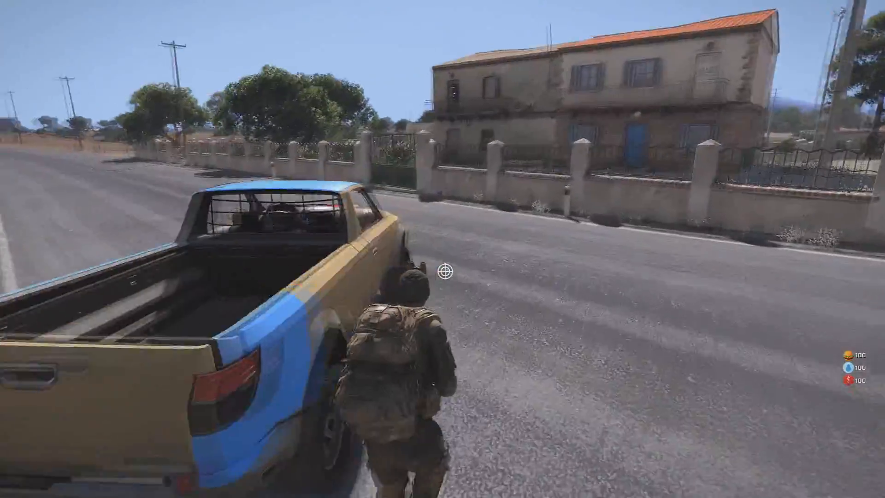
Circle the offroad on foot to examine its blue panels and red hood skull from all sides beside the SUV
key(d)
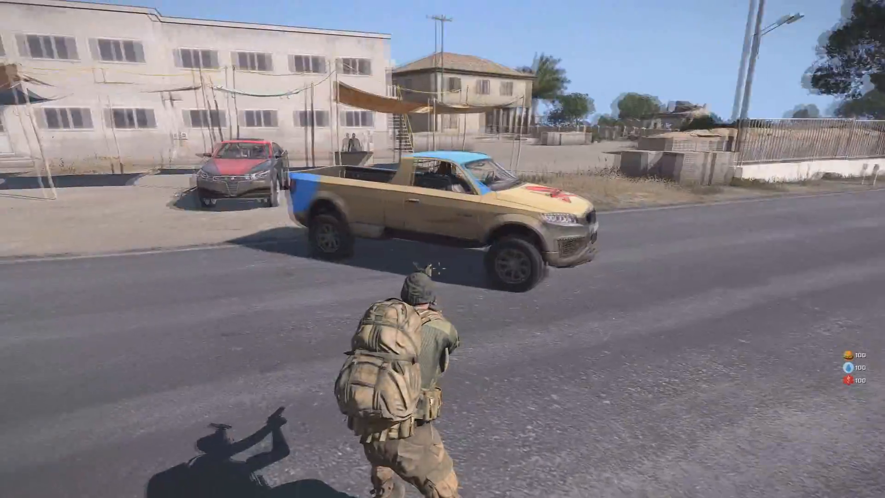
key(d)
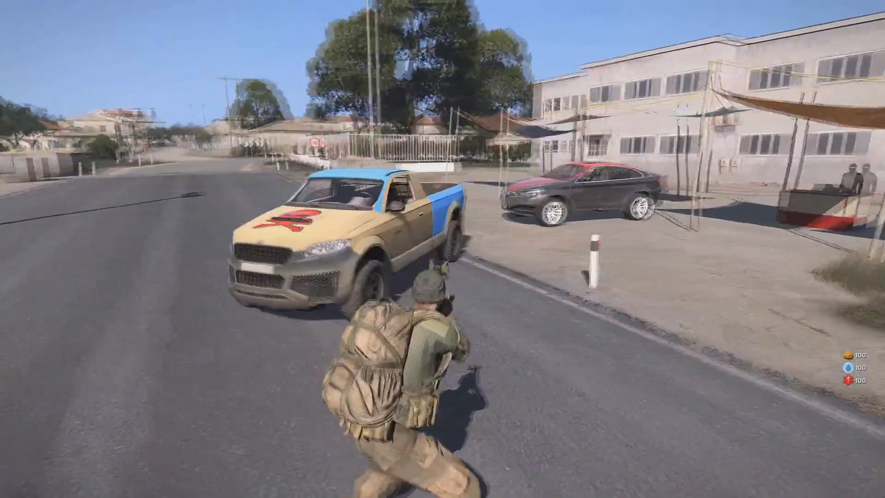
key(d)
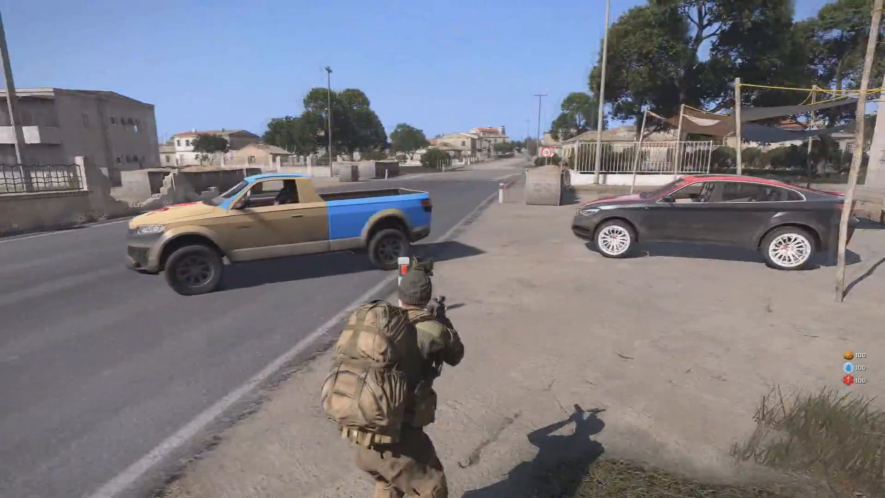
key(d)
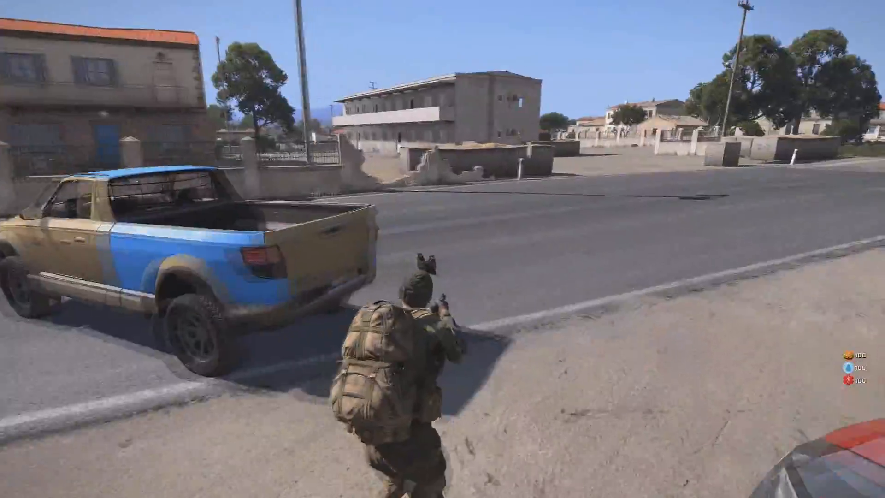
key(d)
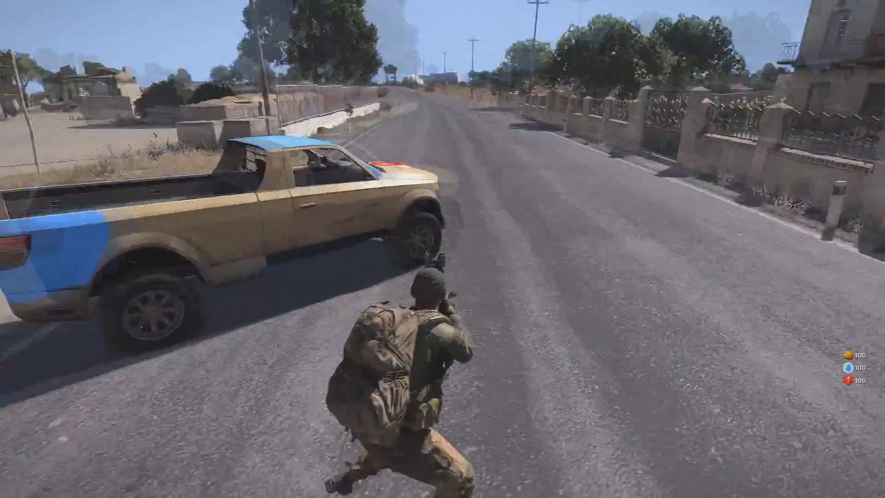
key(d)
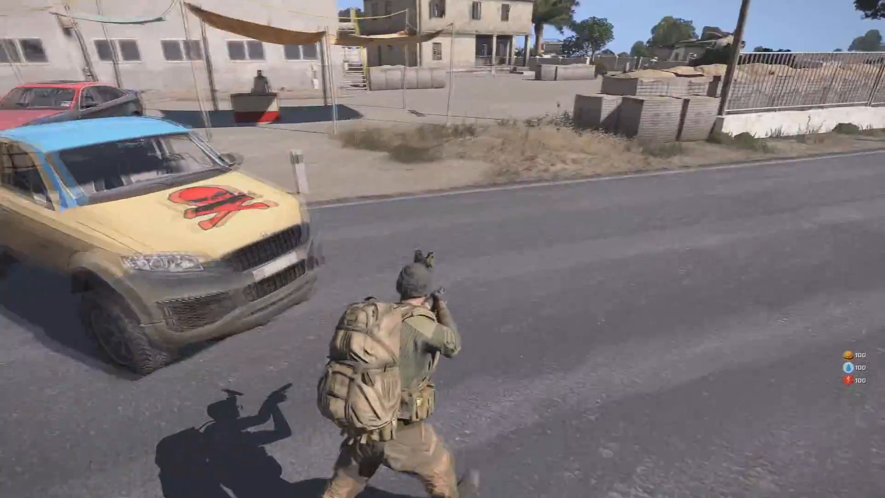
key(w)
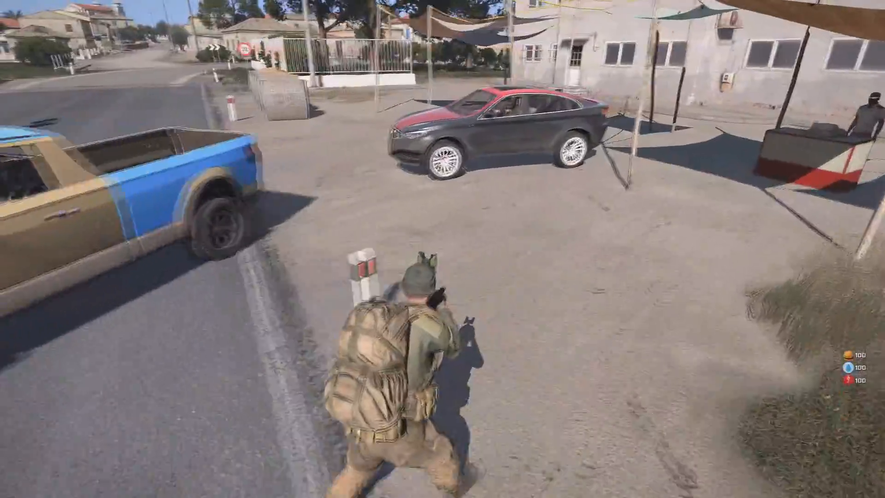
key(d)
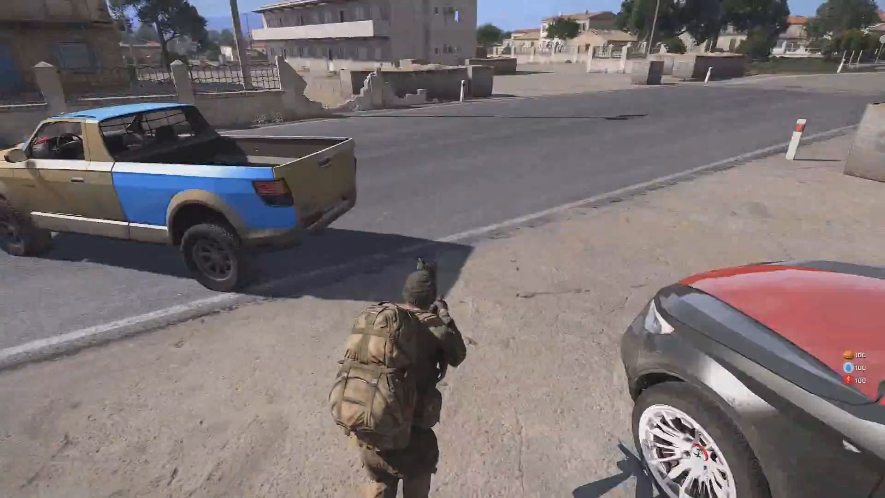
key(w)
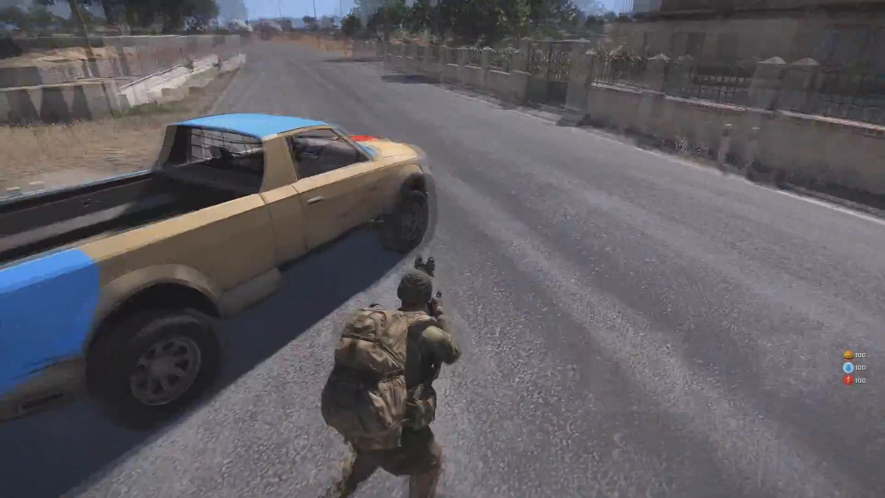